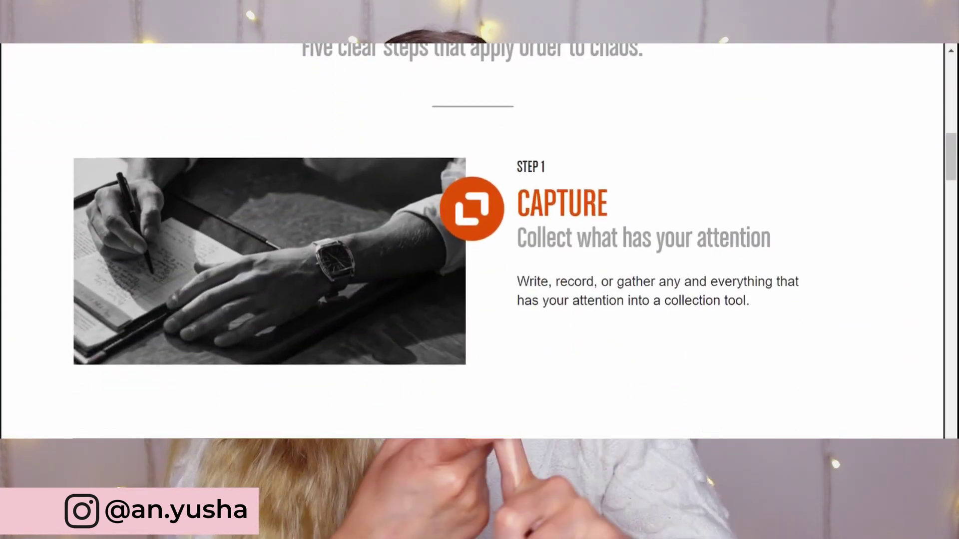
Scroll the GTD 'Five clear steps' page past Capture, Clarify, Organize and Reflect
scroll(479, 241, up, 1)
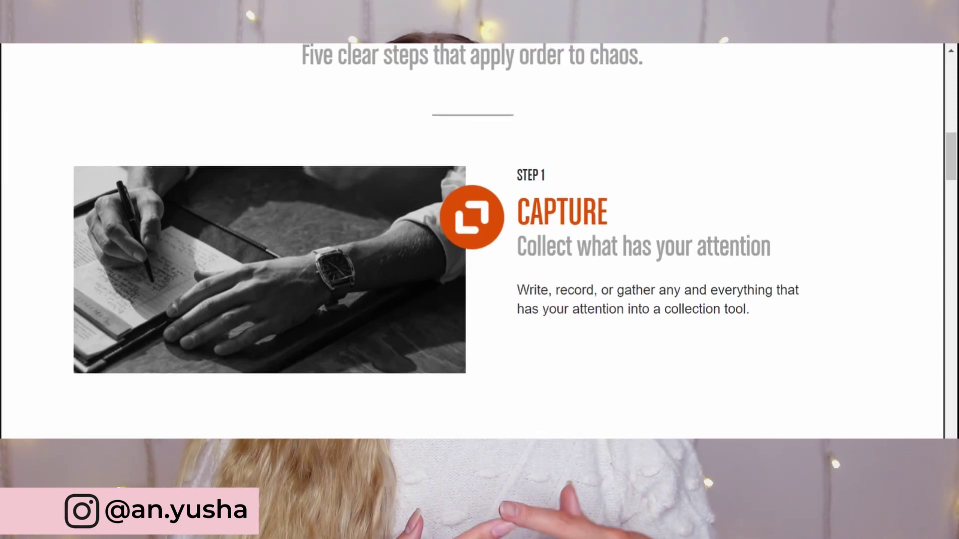
scroll(479, 241, down, 5)
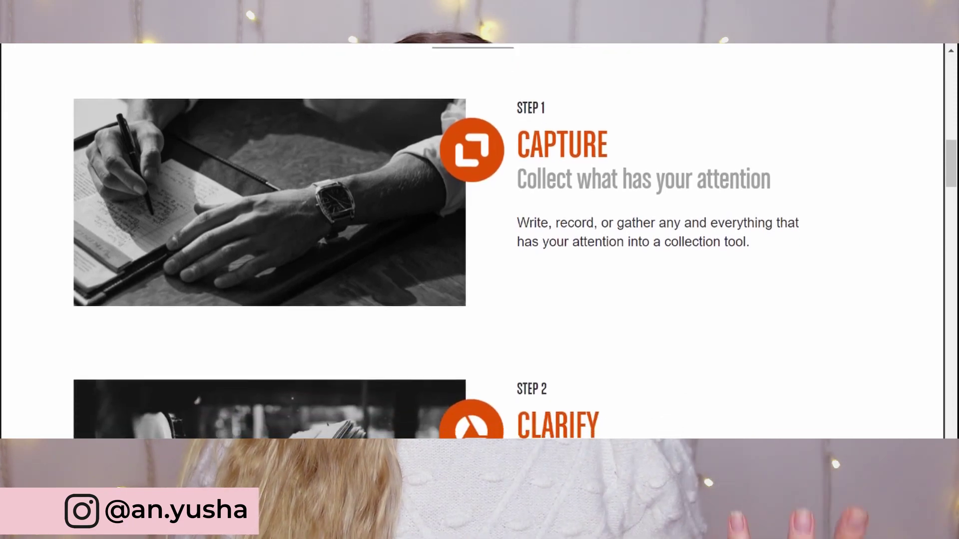
scroll(479, 242, down, 1)
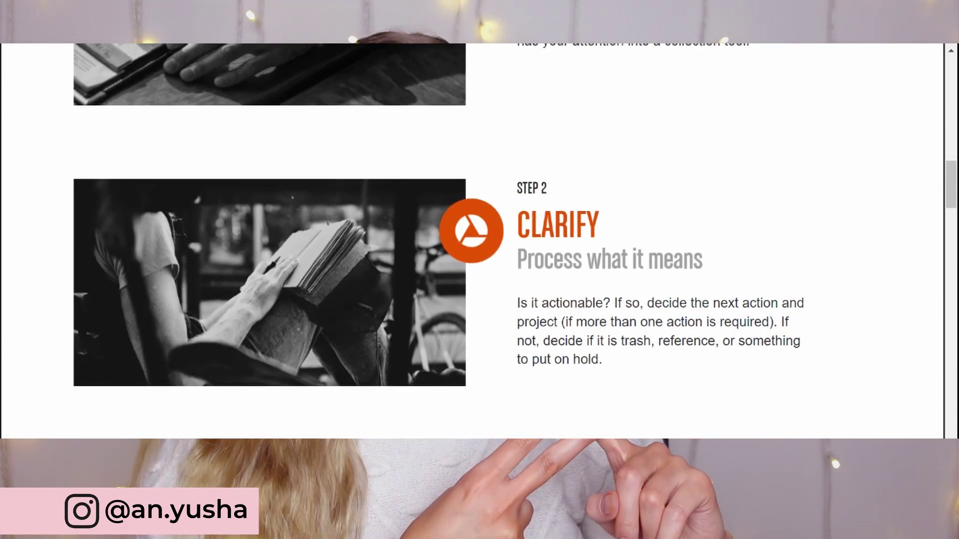
scroll(479, 241, down, 5)
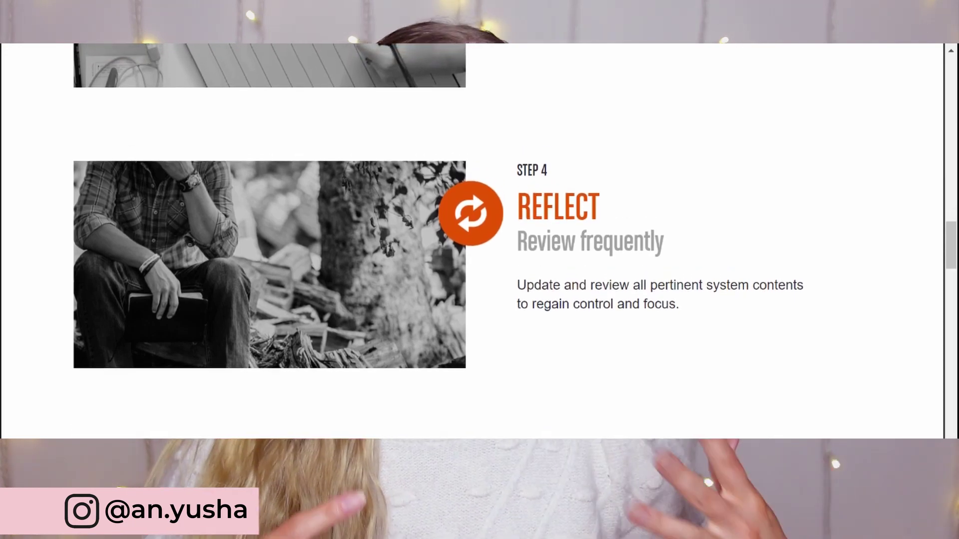
scroll(479, 241, down, 1)
scroll(479, 241, down, 5)
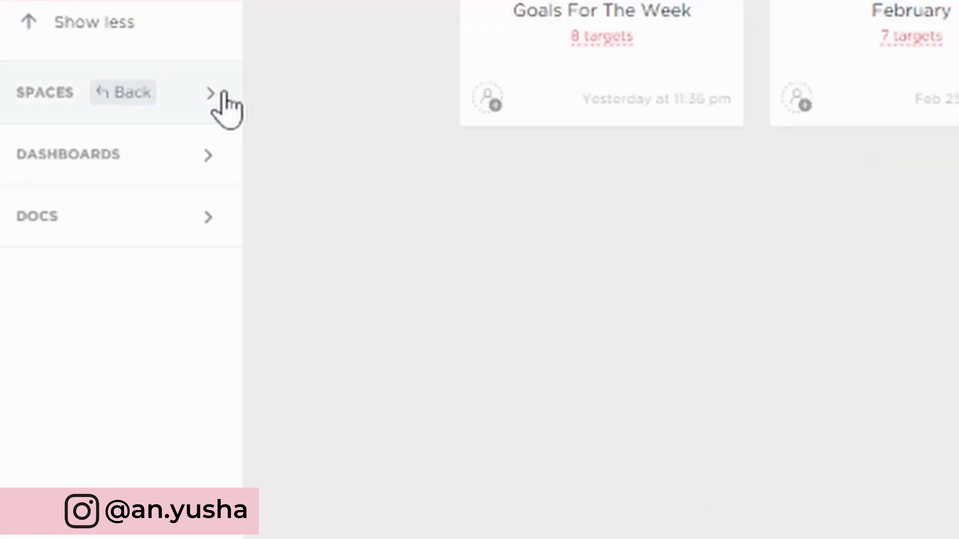
Start a new ClickUp Space named GTD Dashboard
click(224, 93)
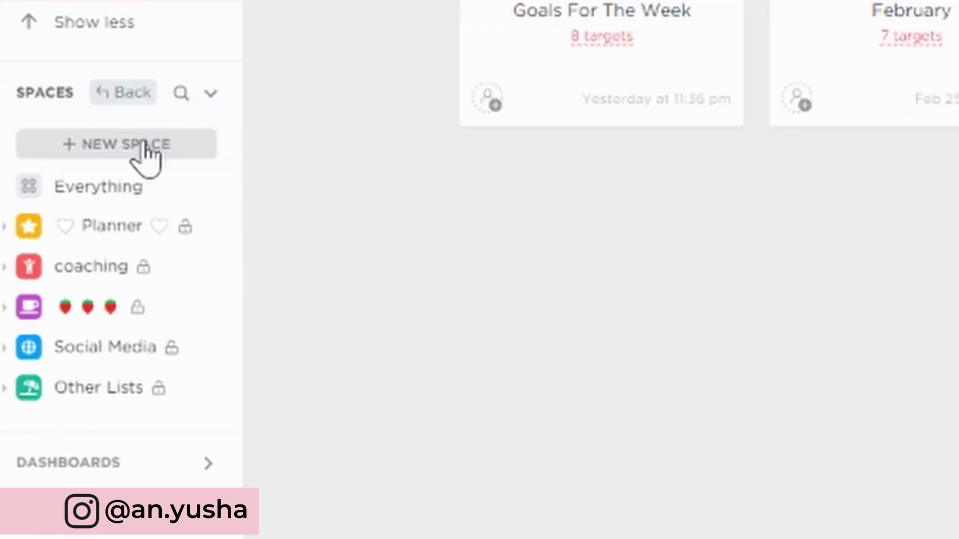
click(141, 143)
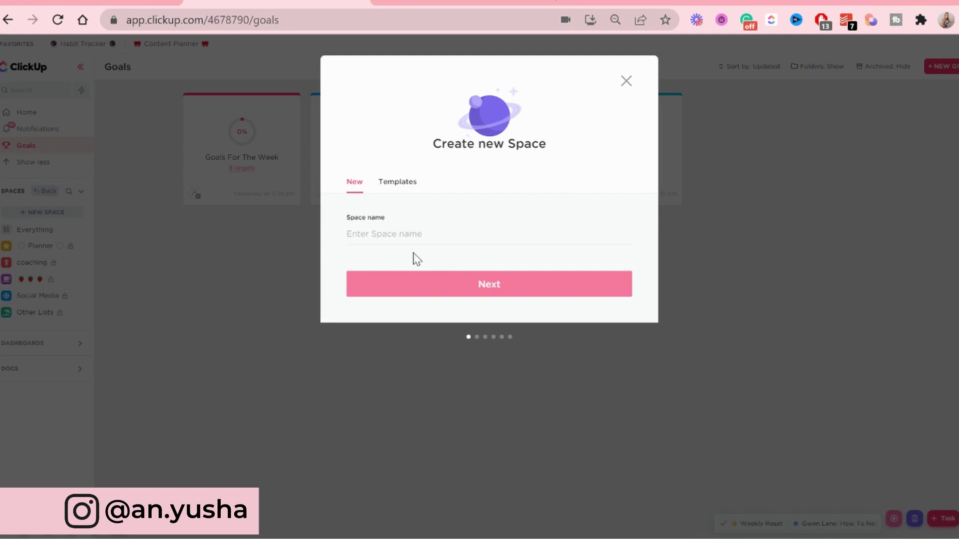
text(GTD Dashboard)
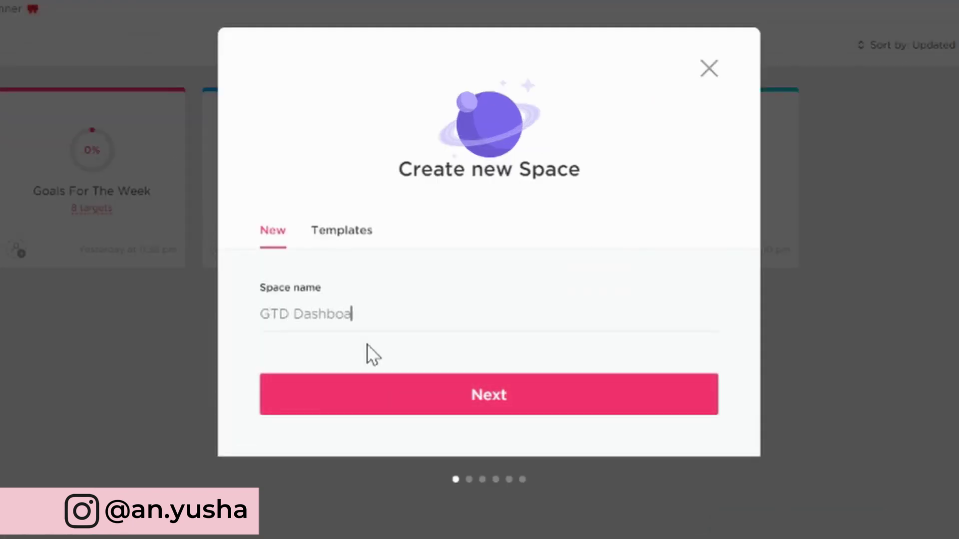
Give the Space the inbox icon as its avatar in purple
click(400, 400)
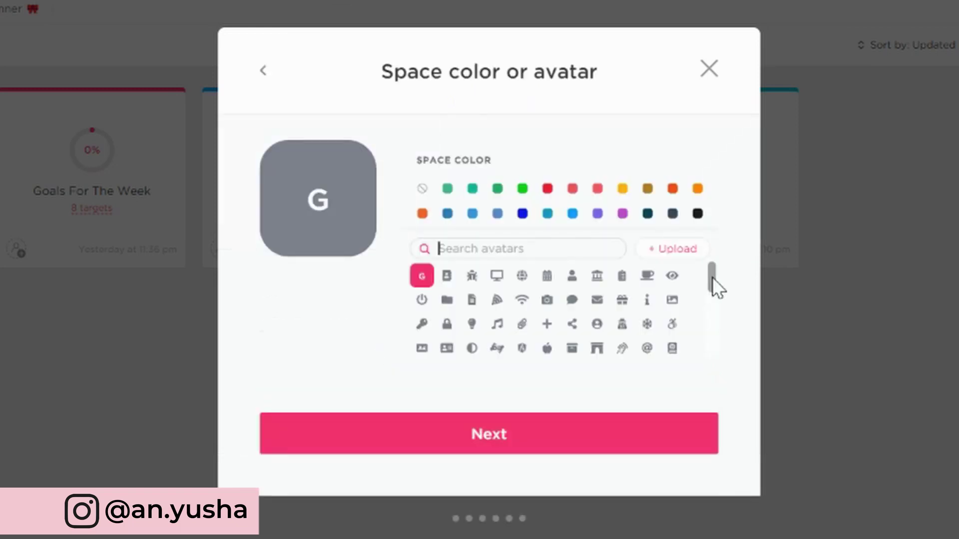
text(inbox)
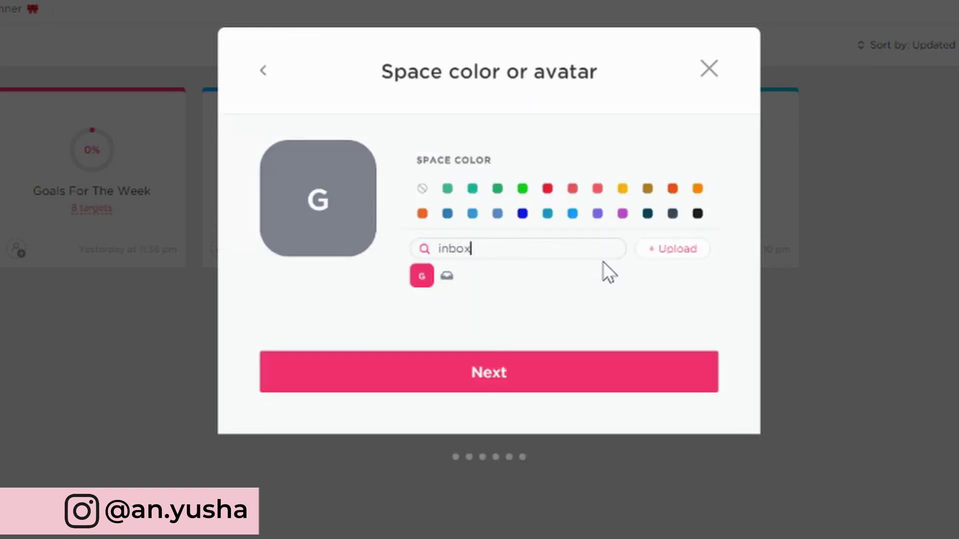
click(446, 276)
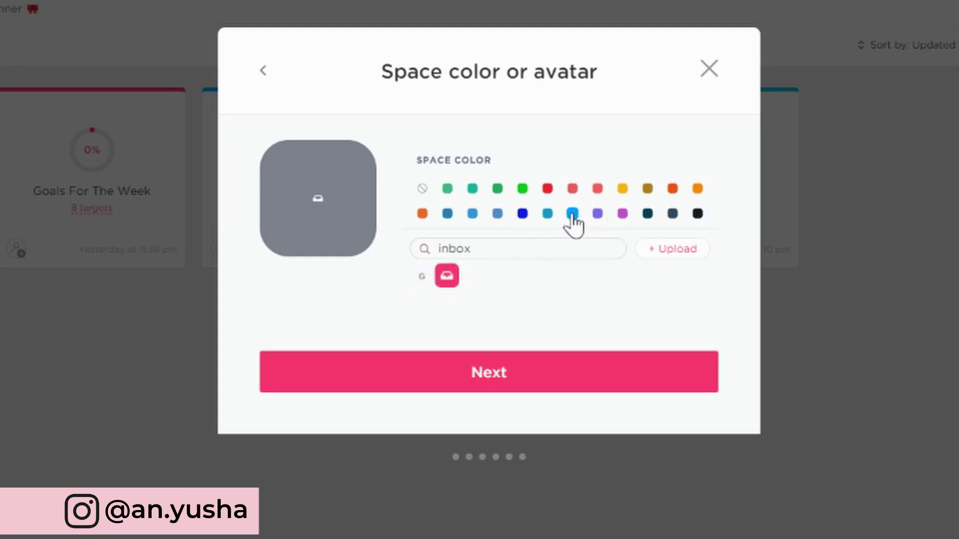
click(598, 214)
Make the Space private and keep the default task statuses
click(615, 373)
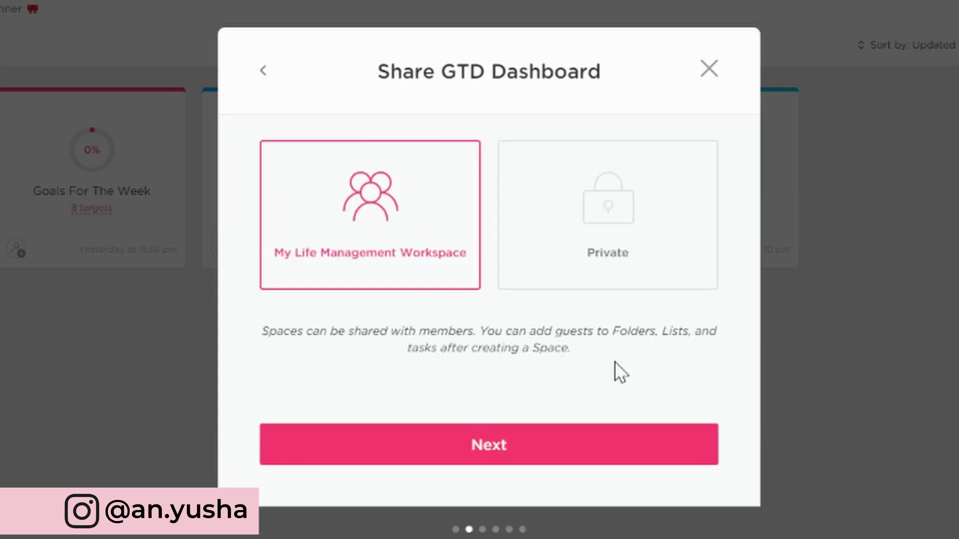
click(603, 226)
click(589, 442)
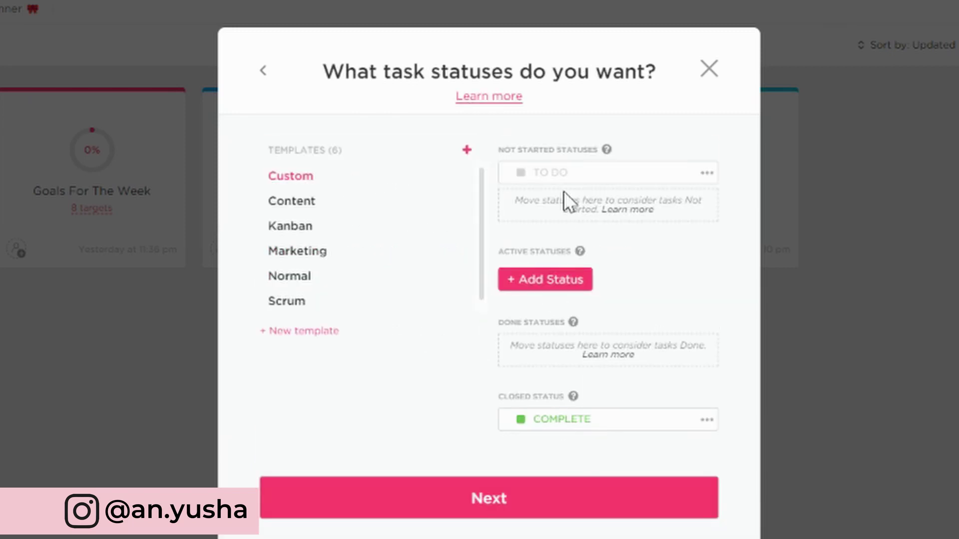
click(539, 494)
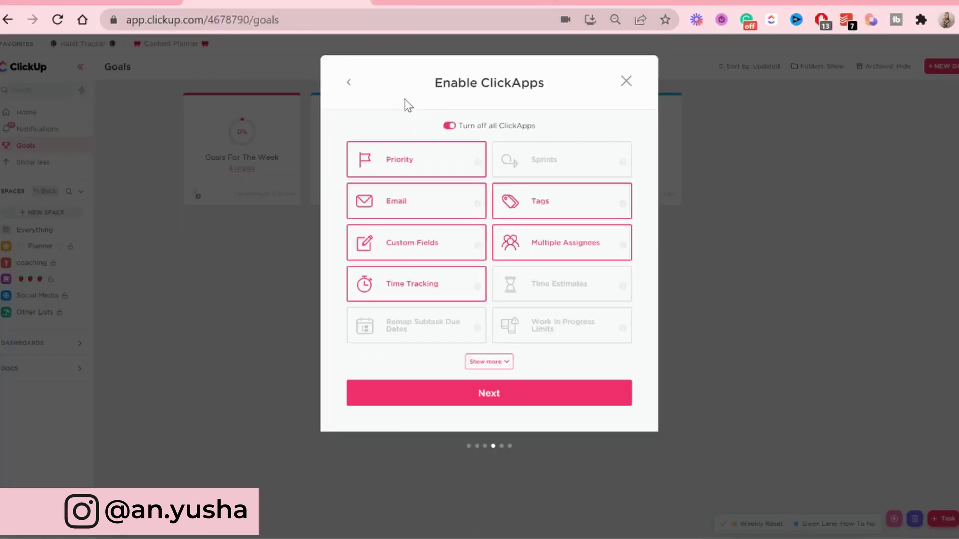
Turn off the Email and Multiple Assignees ClickApps and turn on Time Estimates
click(413, 210)
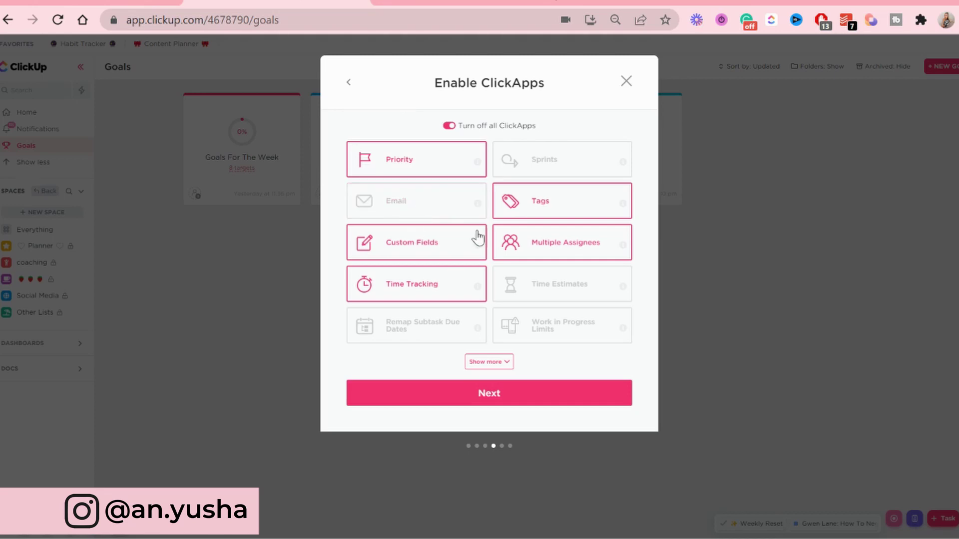
click(527, 245)
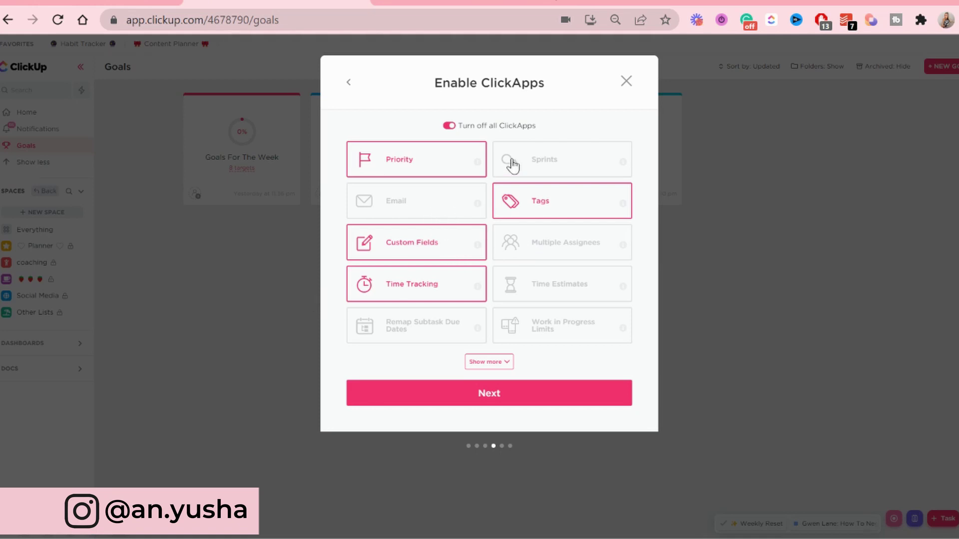
click(538, 293)
click(495, 364)
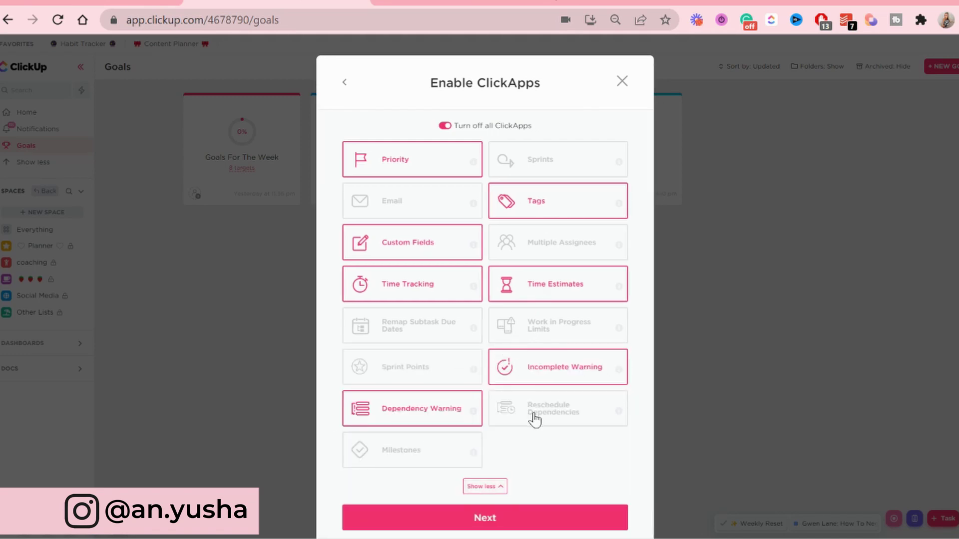
Stop requiring the Board view, review the settings and create the Space
click(577, 517)
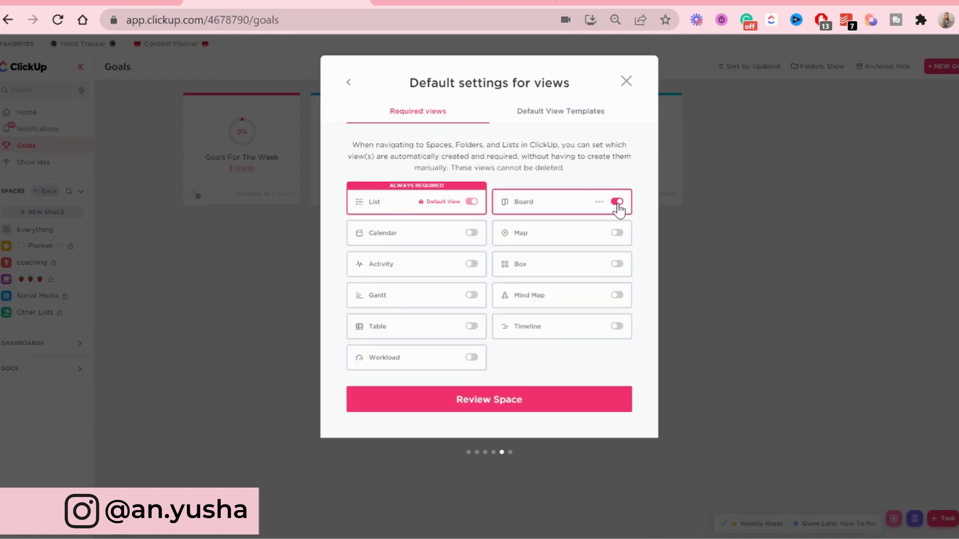
click(618, 202)
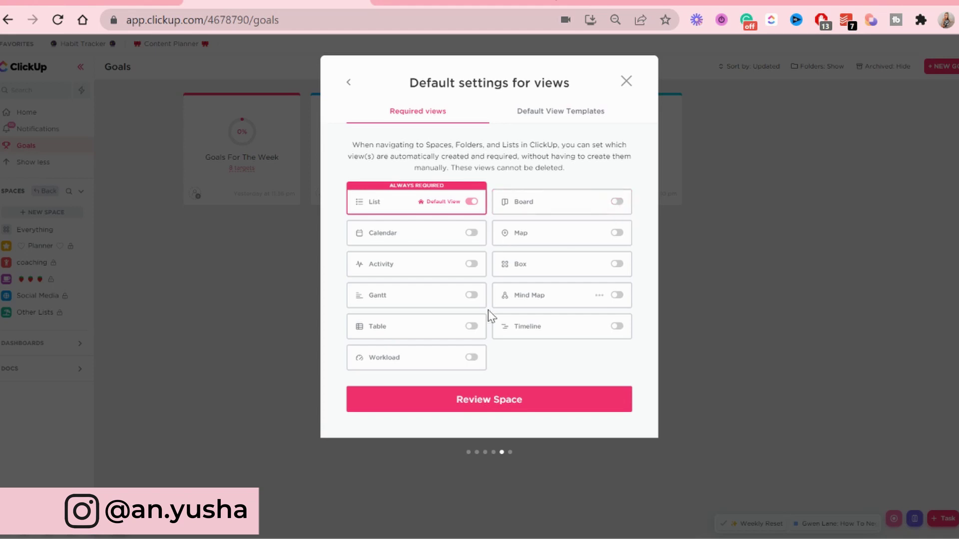
click(523, 398)
click(508, 338)
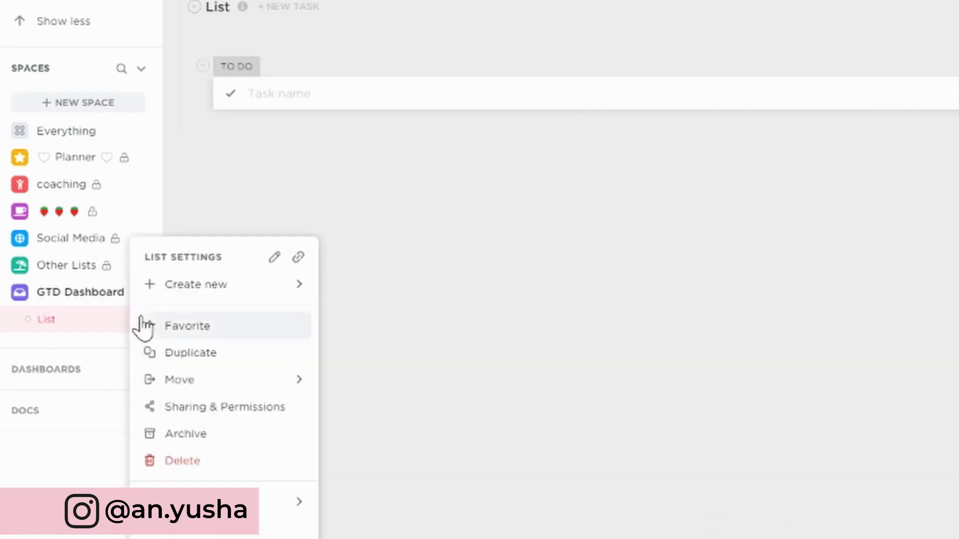
Rename the Space's default list to Inbox
click(275, 259)
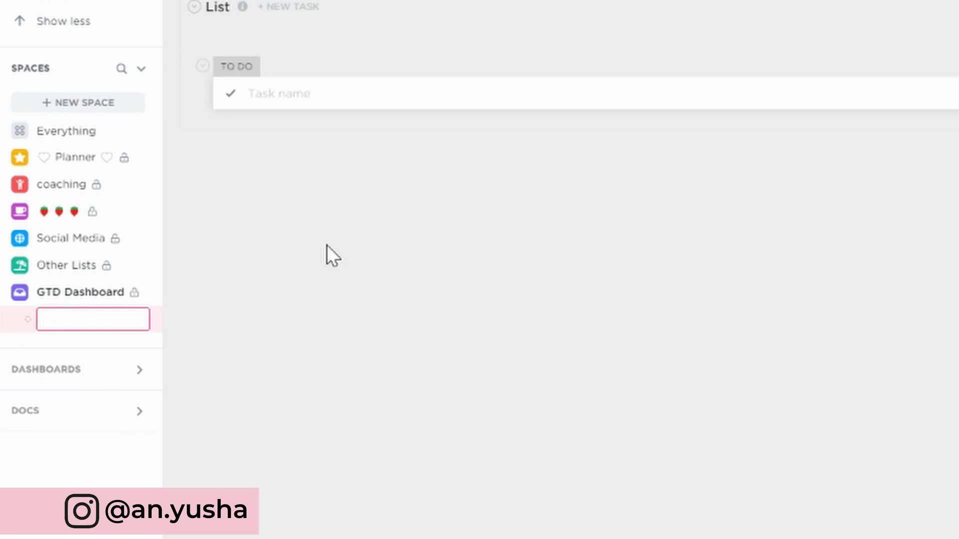
text(Inbox)
key(Return)
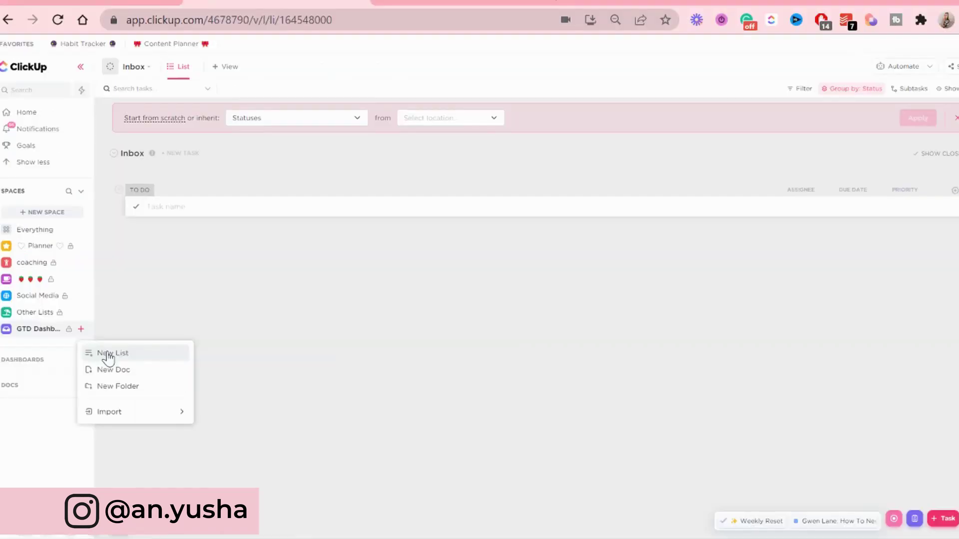
Add a Projects list, then start another new list in the Space
click(178, 332)
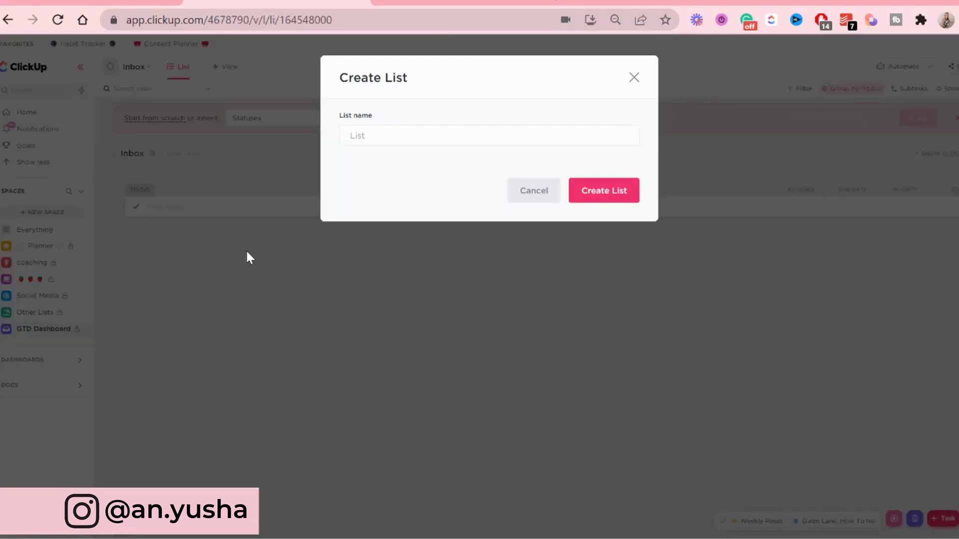
text(Projects)
key(Return)
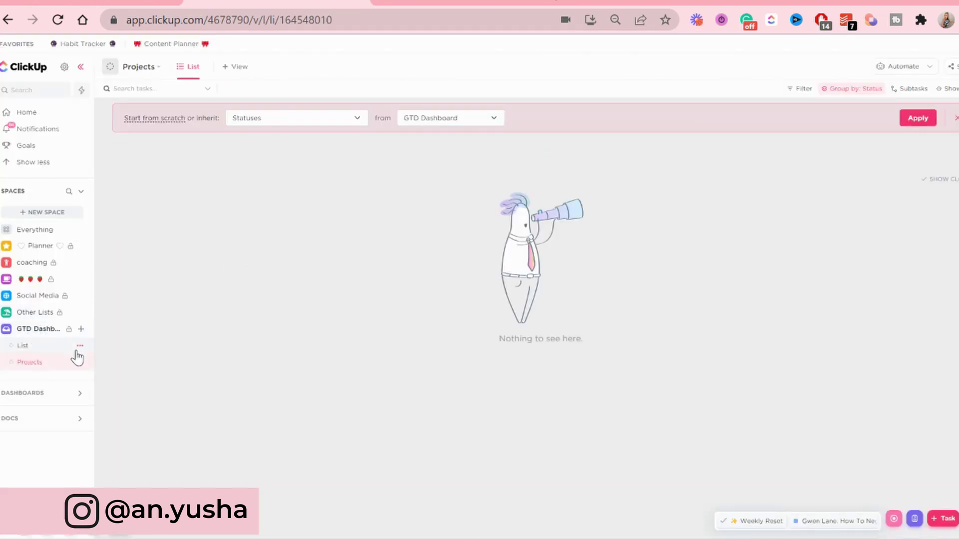
click(81, 330)
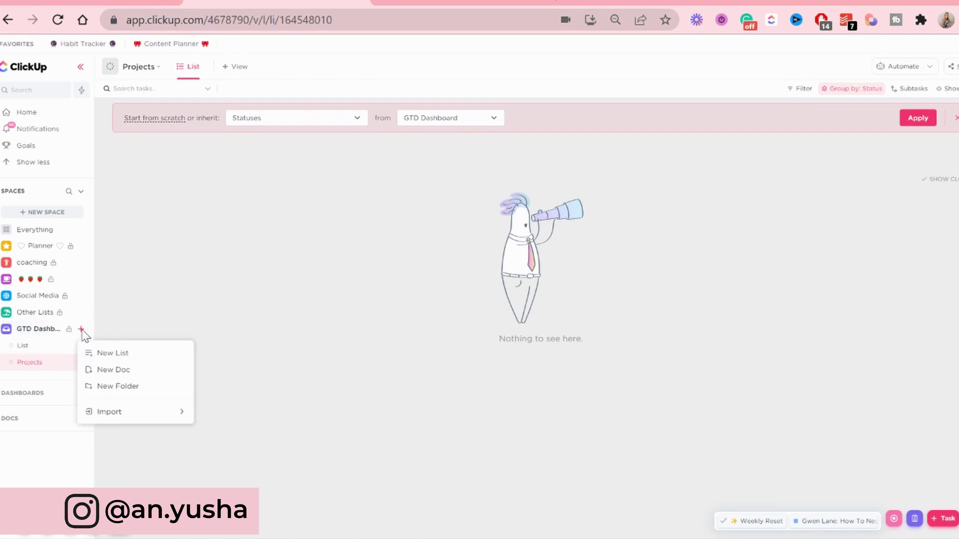
click(109, 351)
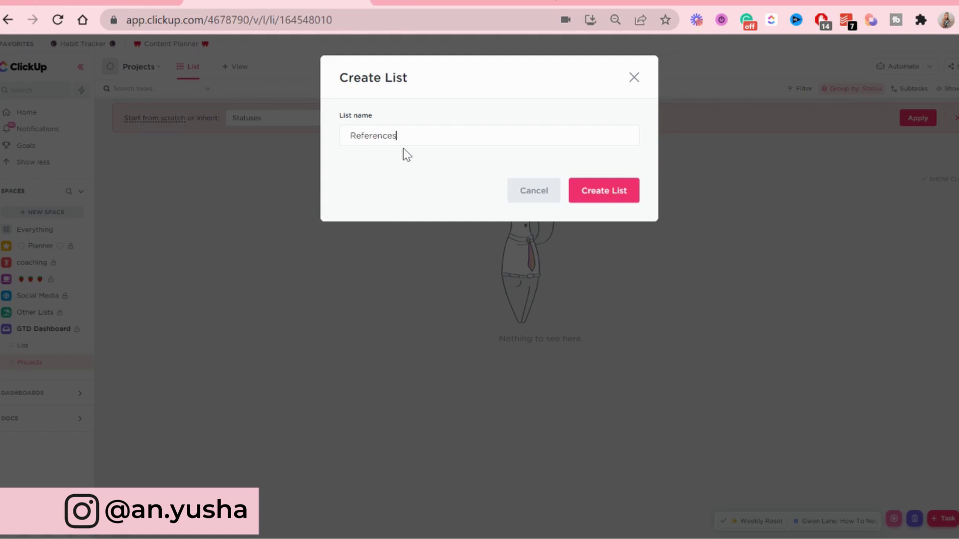
Create the Tasks and Someday/Maybe lists and open Someday/Maybe
click(626, 197)
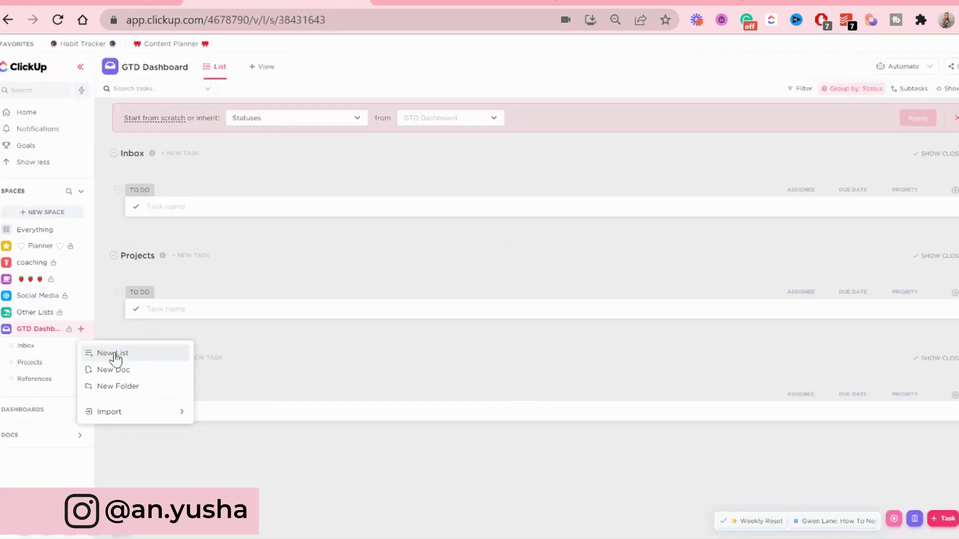
click(112, 354)
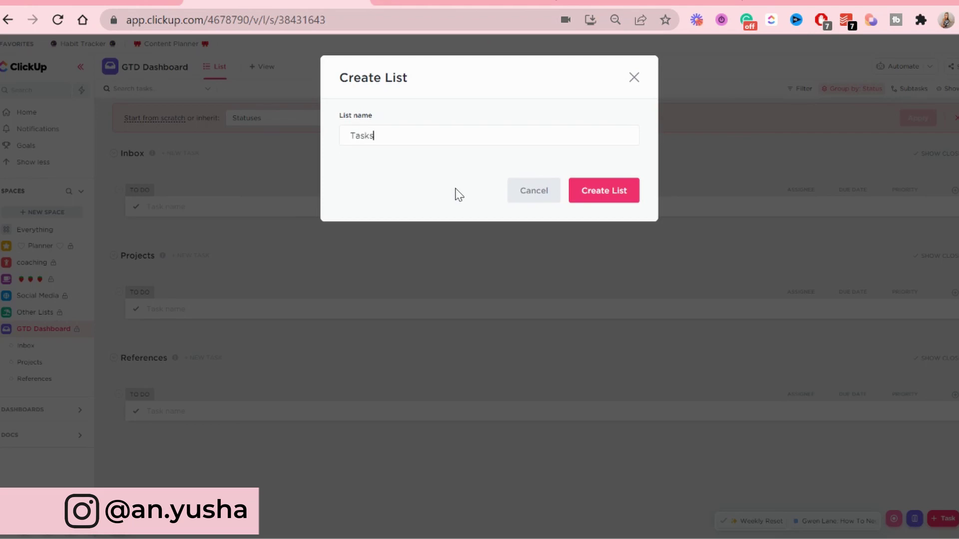
click(589, 191)
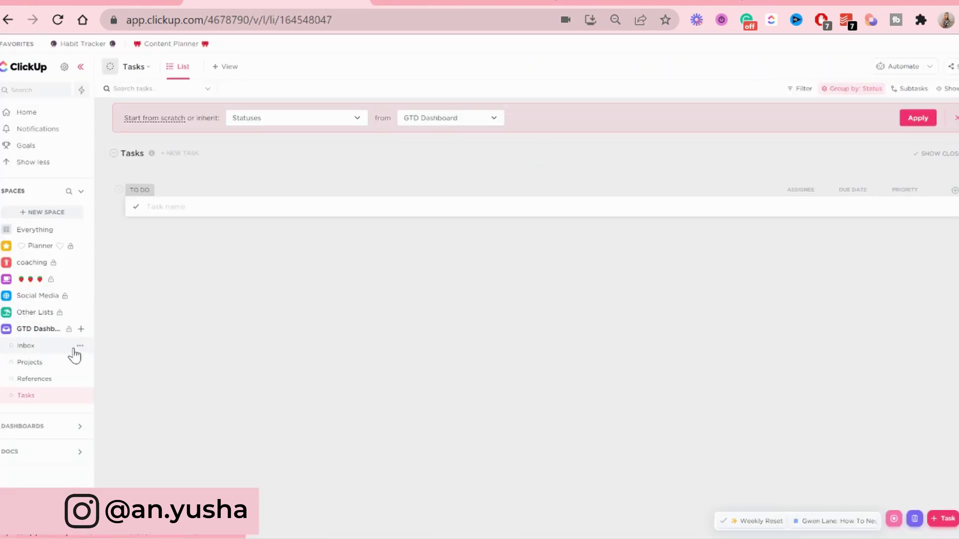
click(80, 331)
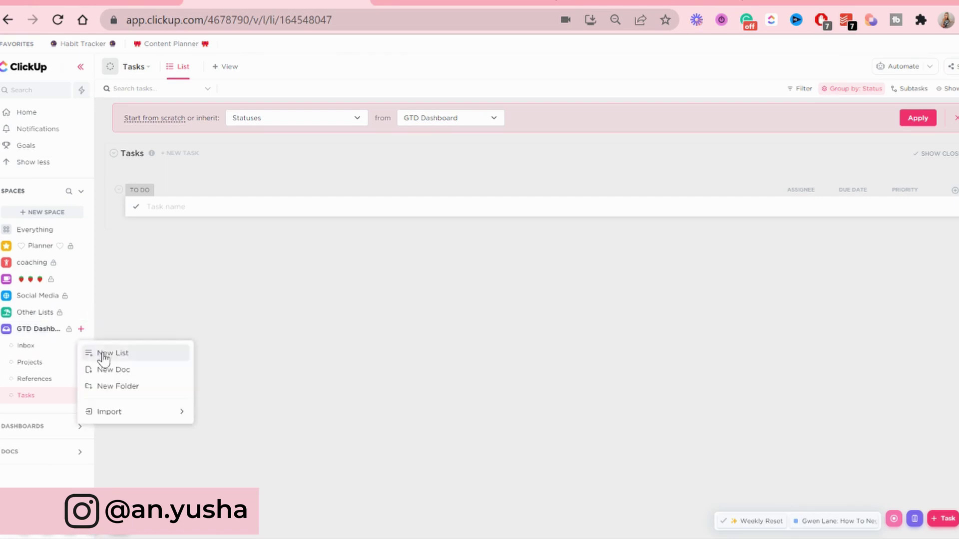
click(102, 352)
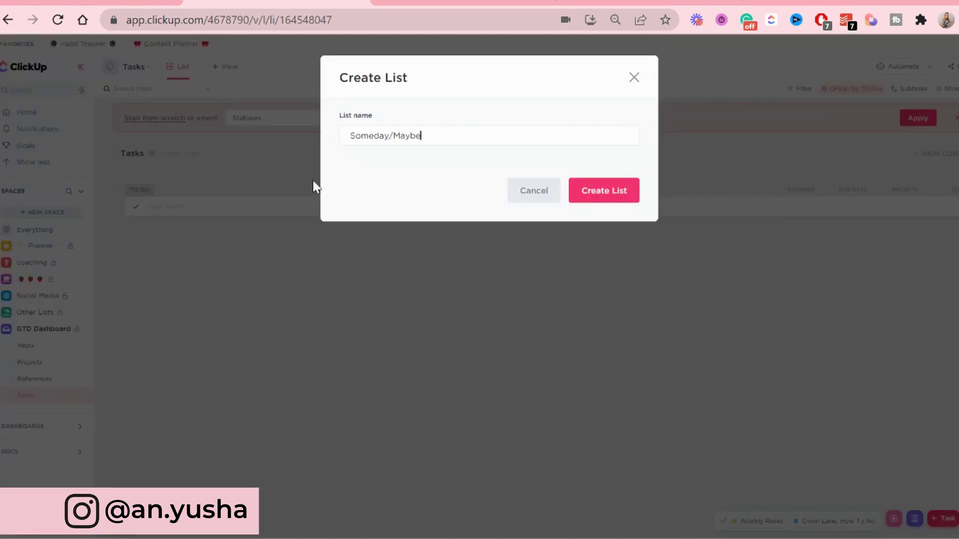
click(607, 192)
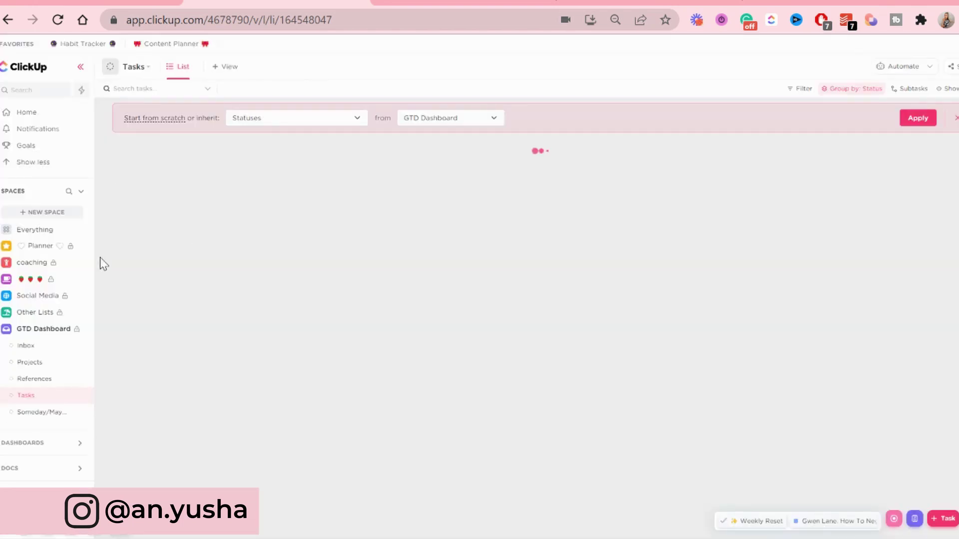
click(64, 414)
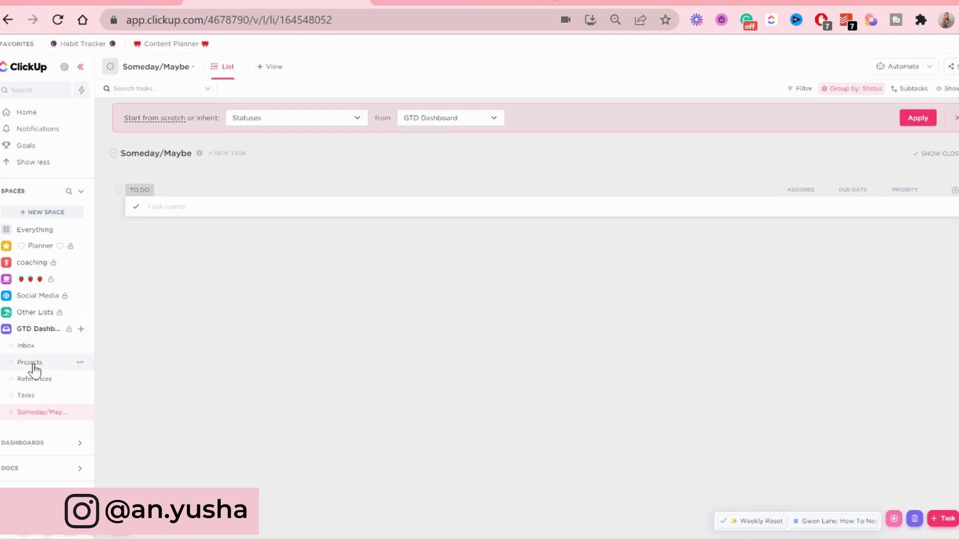
Turn on autosave for the GTD Dashboard overview view
click(26, 329)
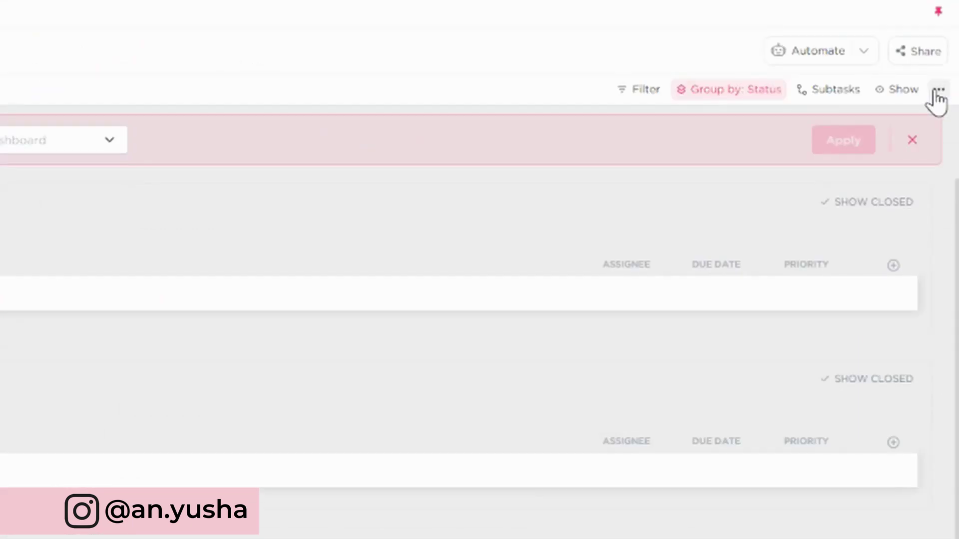
click(938, 91)
click(924, 163)
click(27, 349)
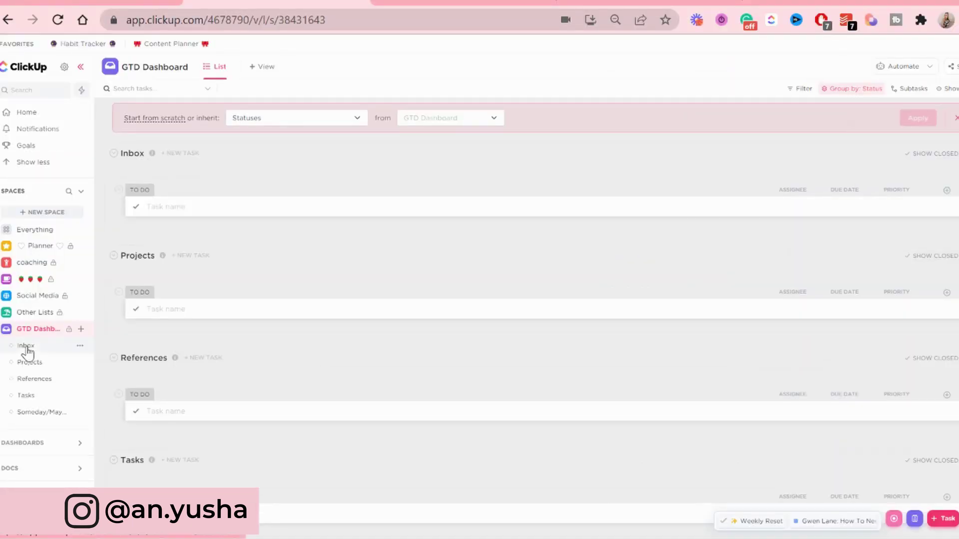
Set view autosave on Inbox, Projects, References, Tasks and Someday/Maybe, ending on the overview
click(27, 349)
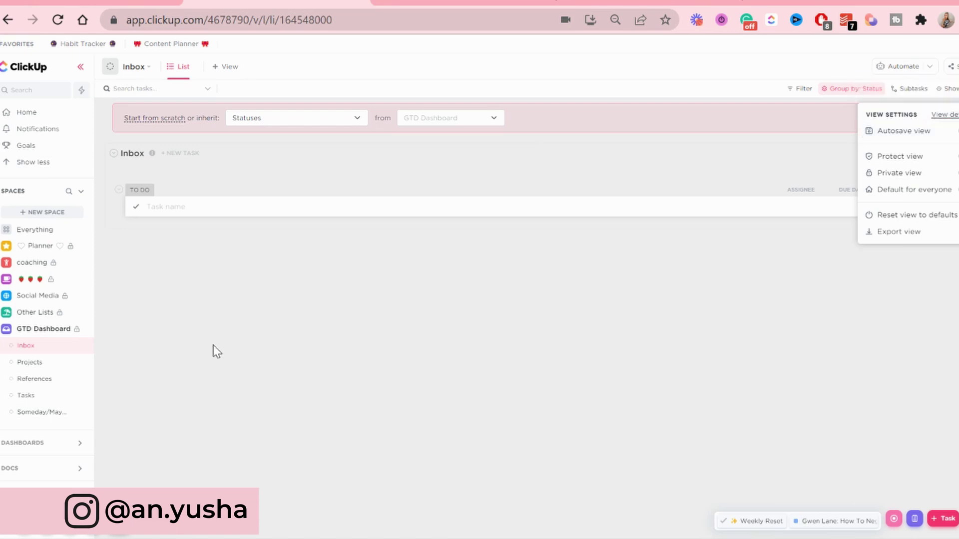
click(43, 367)
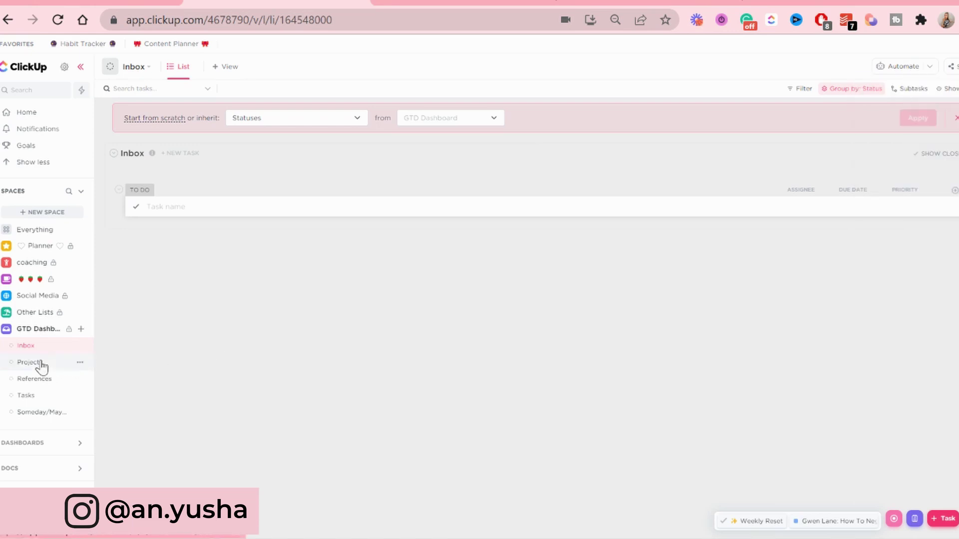
click(41, 364)
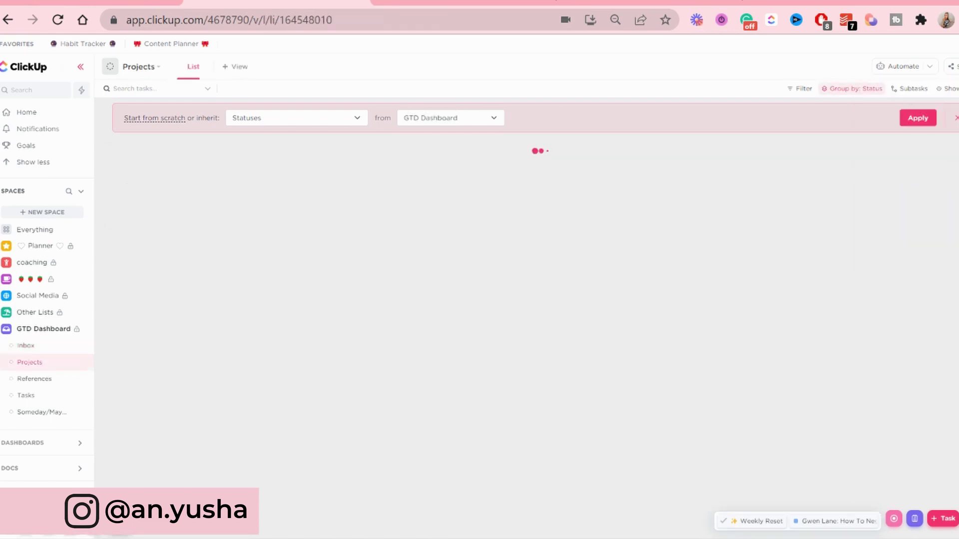
click(955, 89)
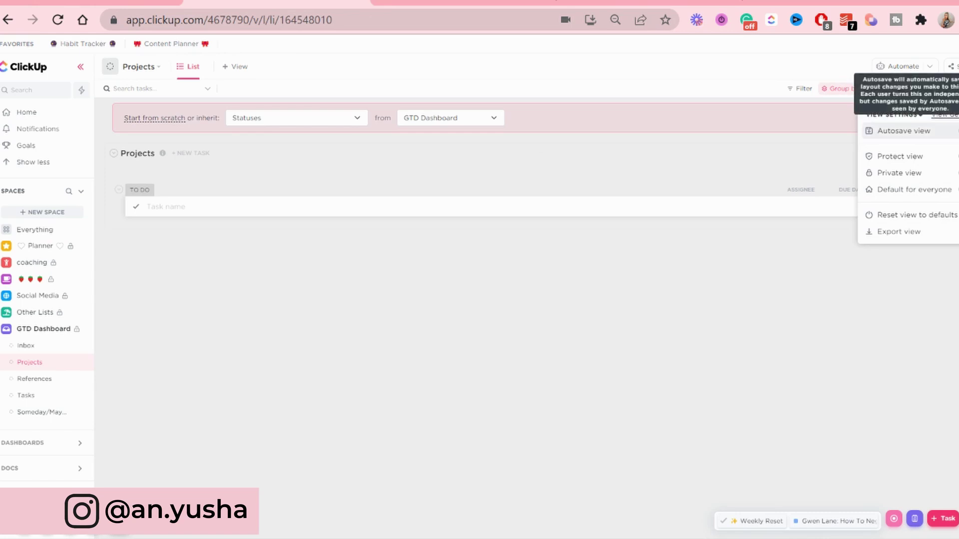
click(34, 379)
click(25, 395)
click(58, 411)
click(40, 330)
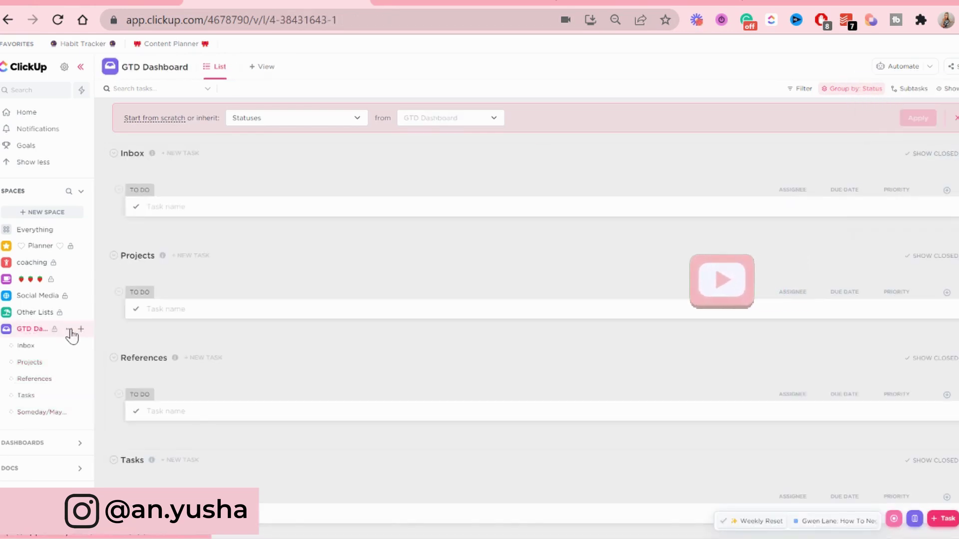
Mark GTD Dashboard as a Favorite from its sidebar settings menu
click(69, 330)
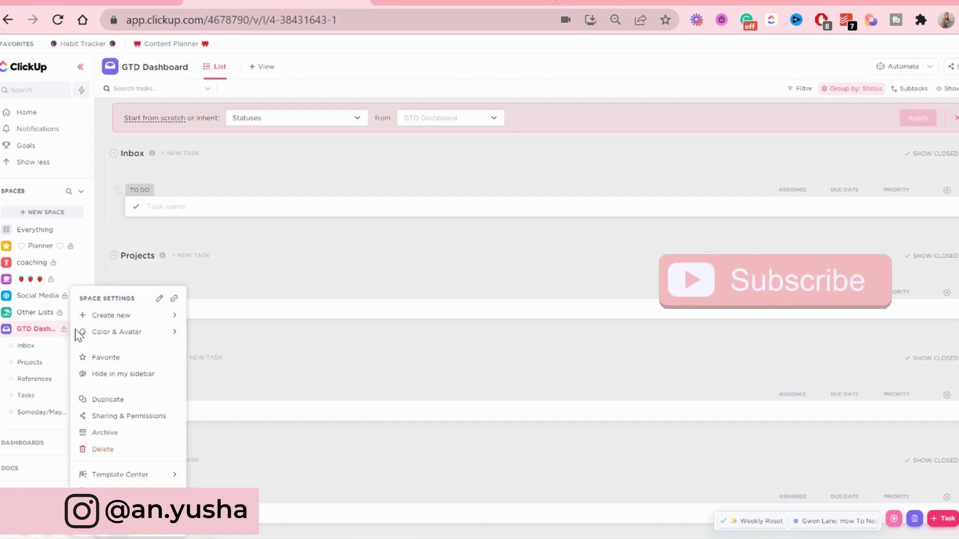
click(96, 362)
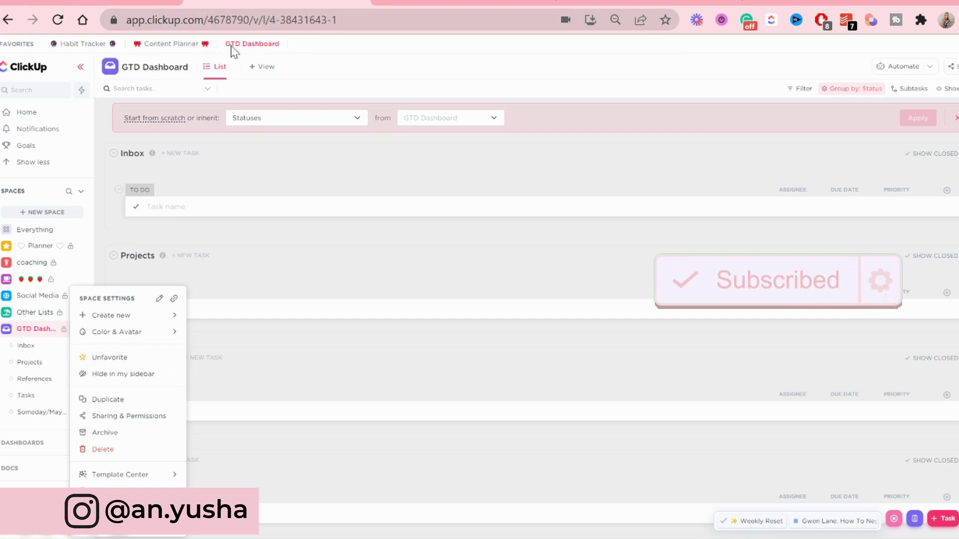
click(199, 260)
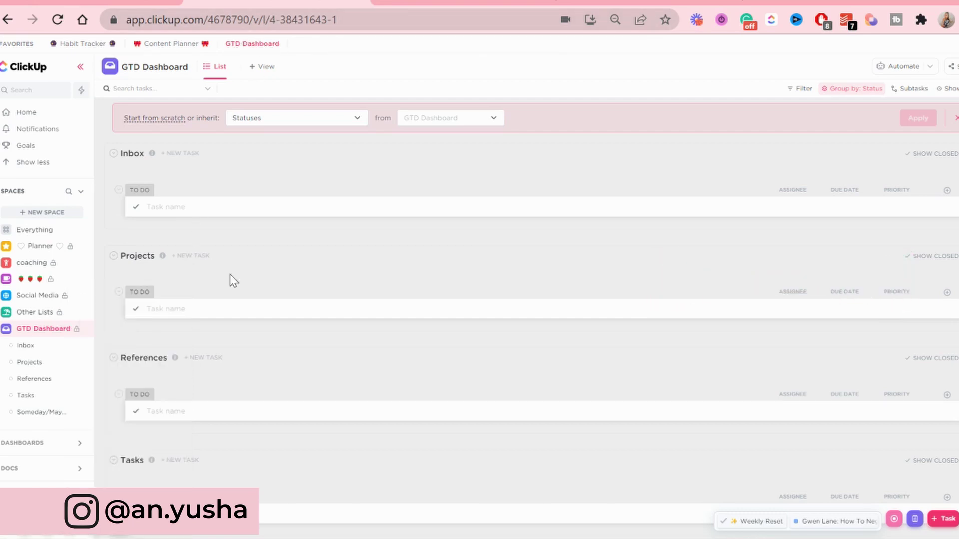
Dismiss the status-inheritance banner on the list
click(219, 167)
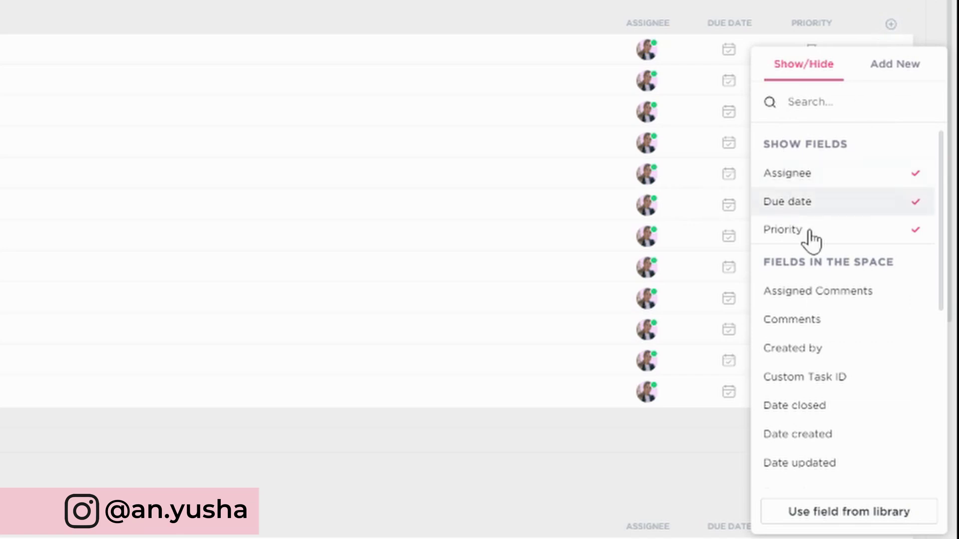
Hide Assignee and create a Clarify dropdown with Task, Project, Someday, References, Reminder options
click(793, 183)
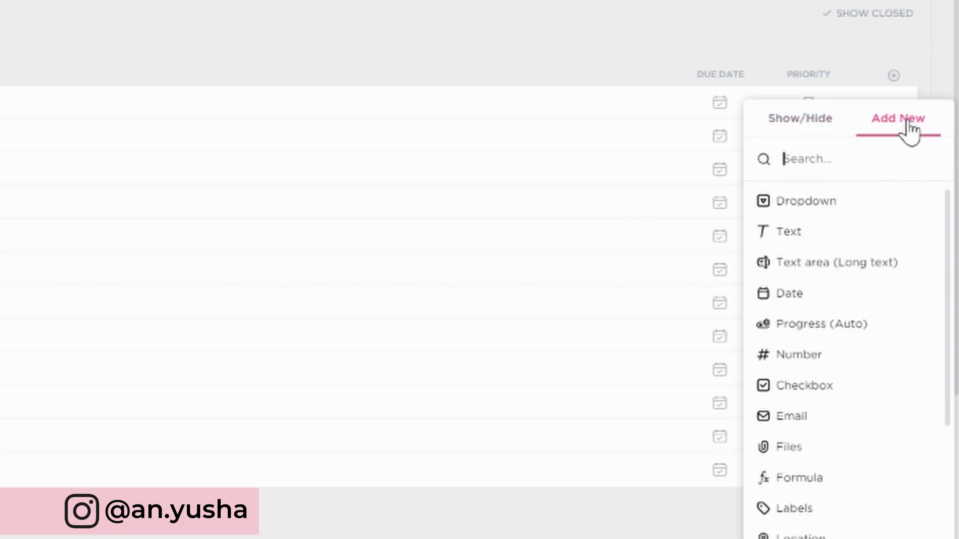
mouse_move(874, 202)
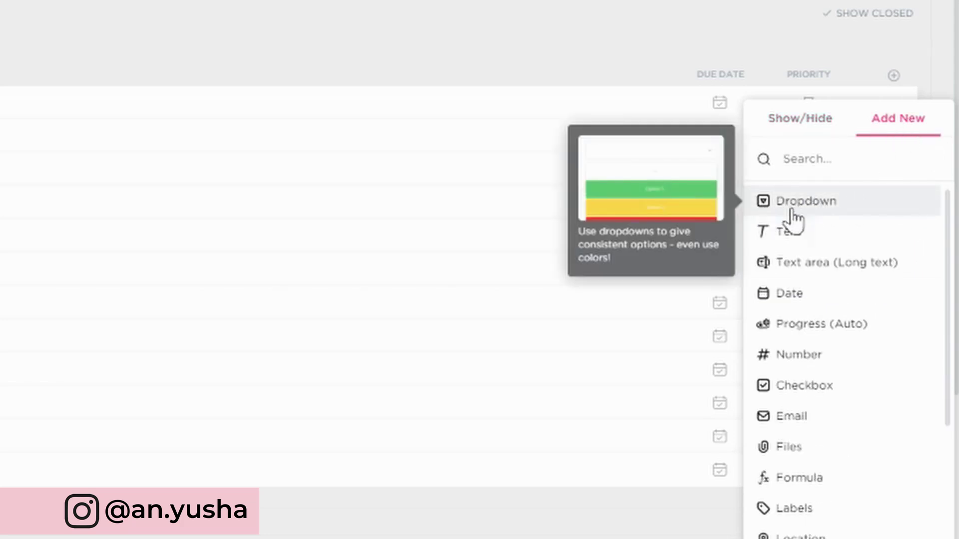
click(806, 203)
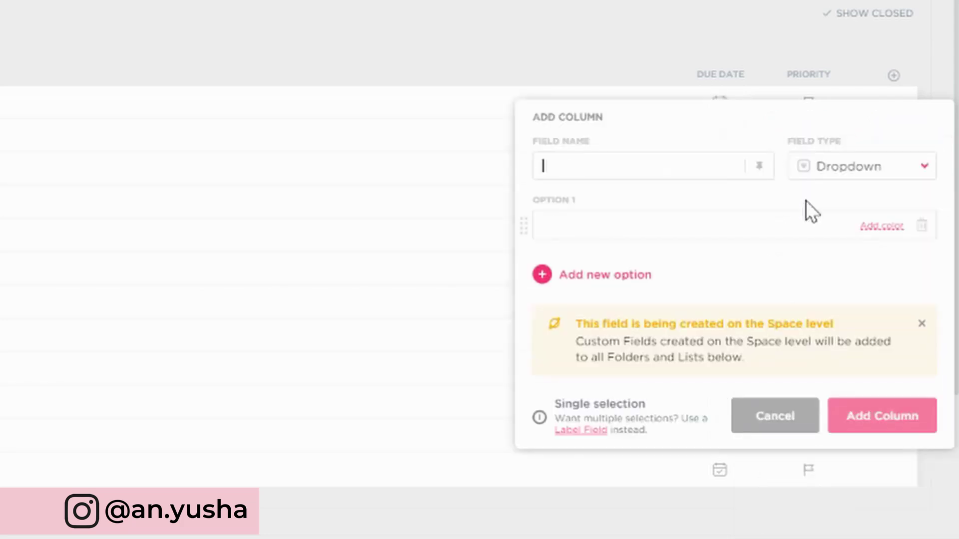
text(Clarify)
click(683, 226)
text(Task)
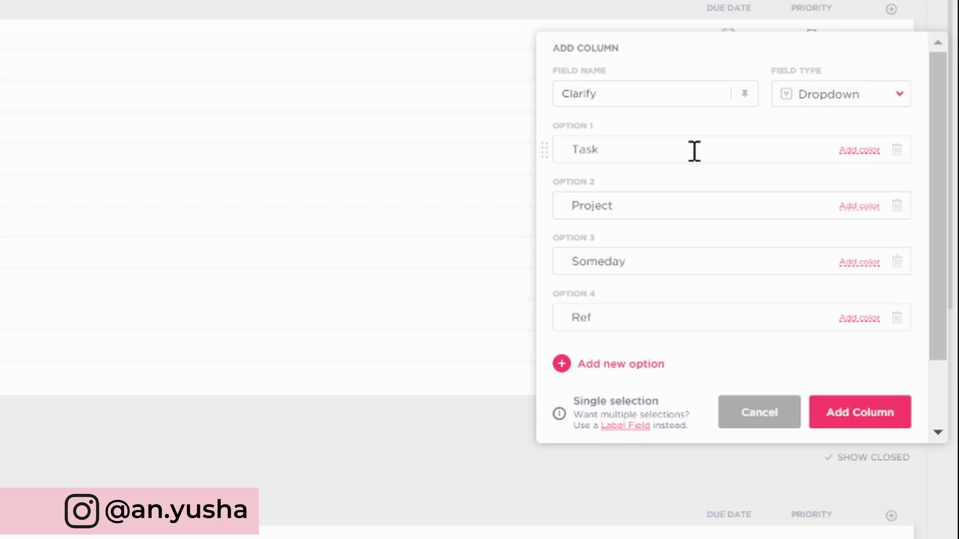
text(rences)
key(Return)
text(Reminder)
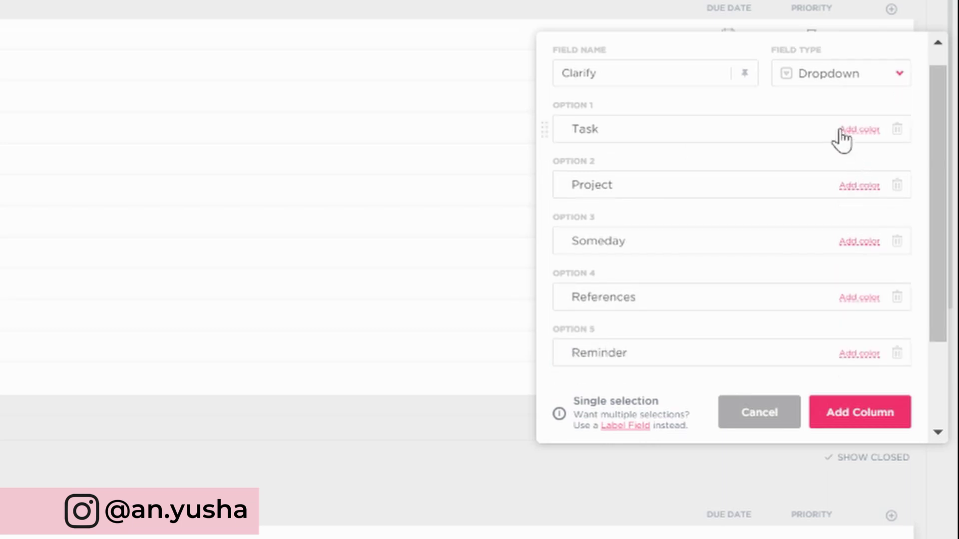
Give the Clarify option Task a light pink colour
click(858, 129)
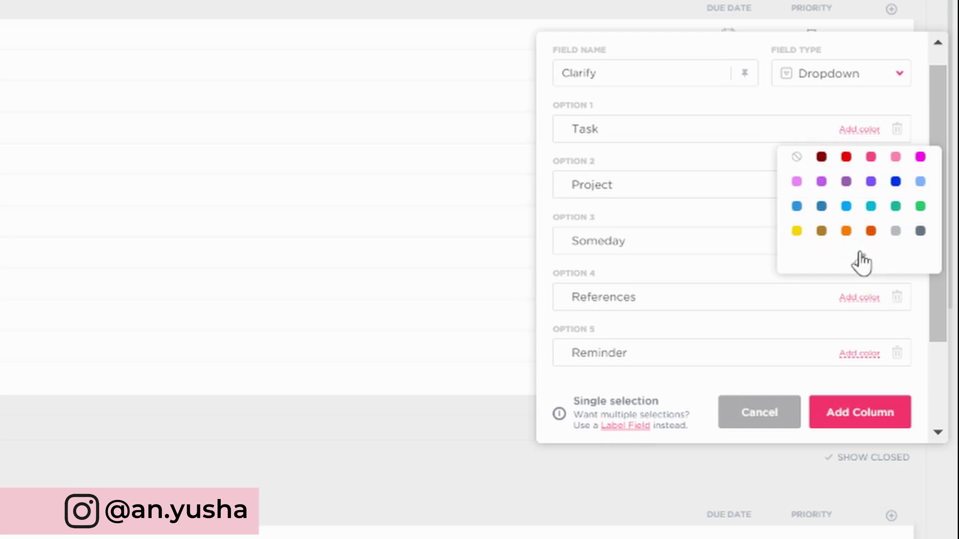
click(862, 259)
click(815, 167)
mouse_move(821, 144)
mouse_down()
mouse_move(828, 160)
mouse_move(810, 146)
mouse_up()
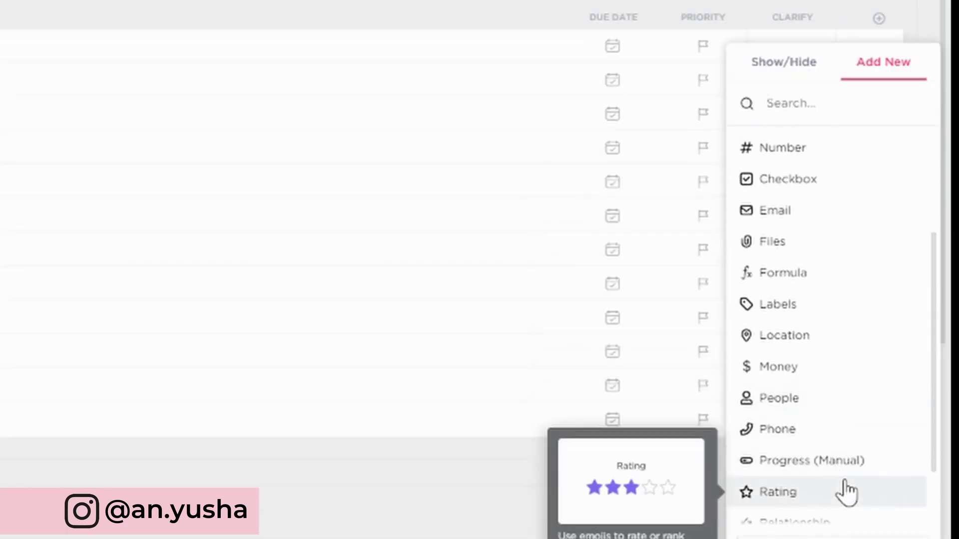
Add an Energy rating column scored out of 3 with the battery emoji
click(845, 492)
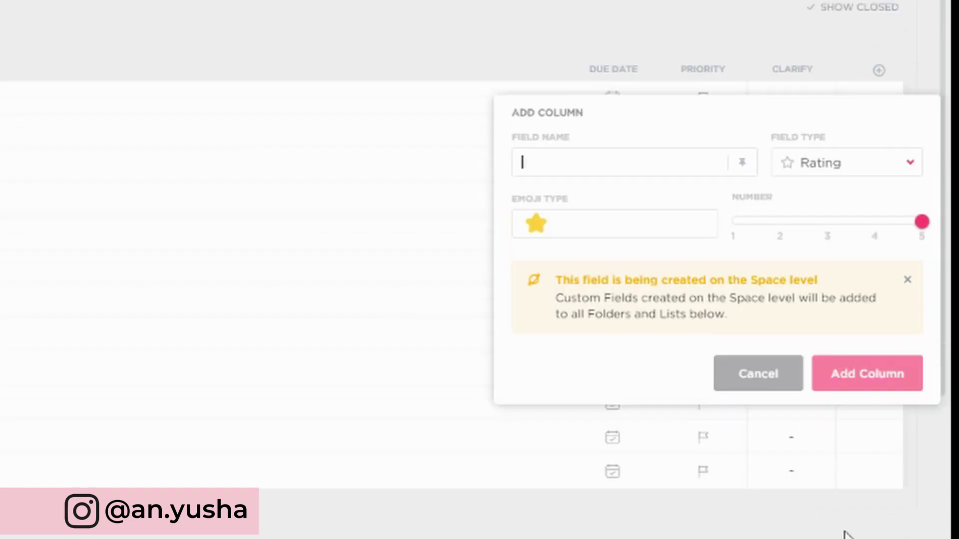
click(617, 162)
text(Energy)
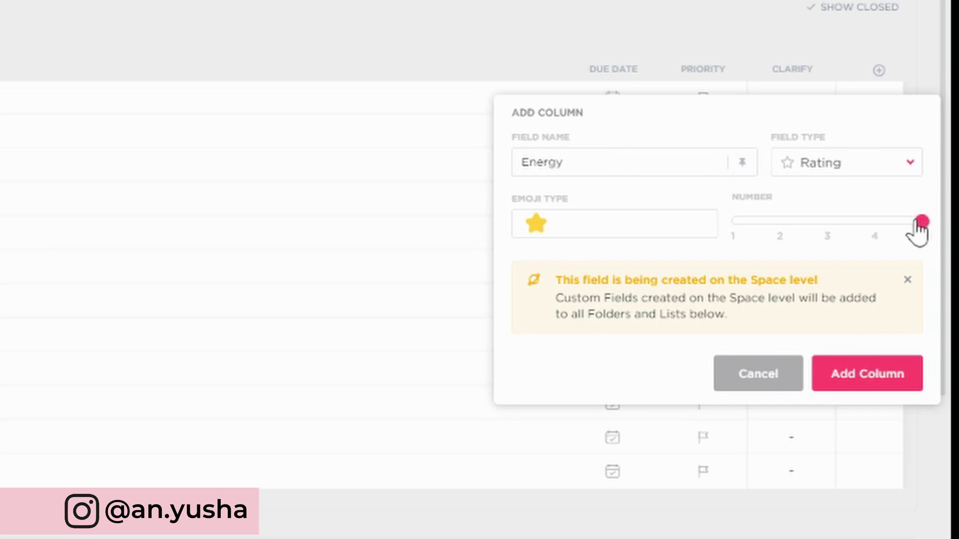
drag(921, 222, 829, 222)
click(570, 229)
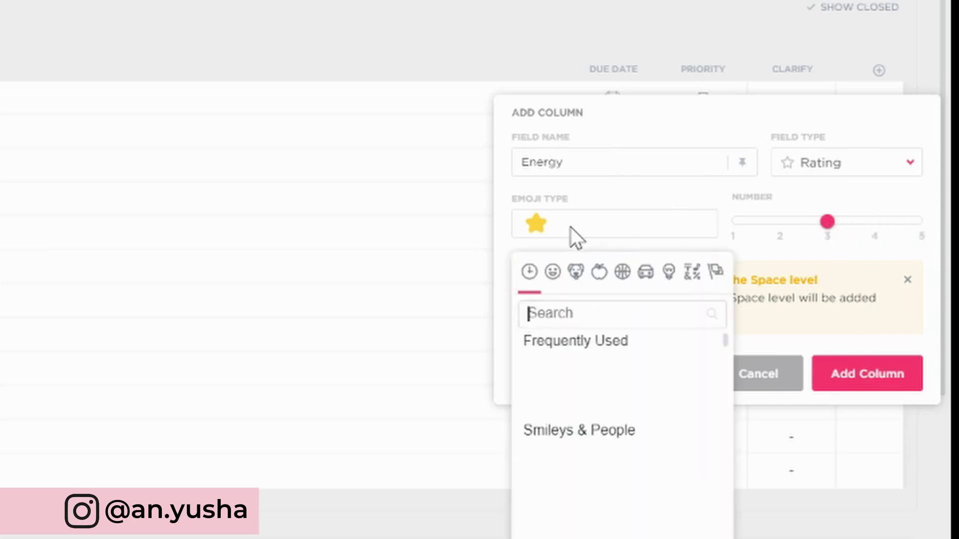
click(667, 405)
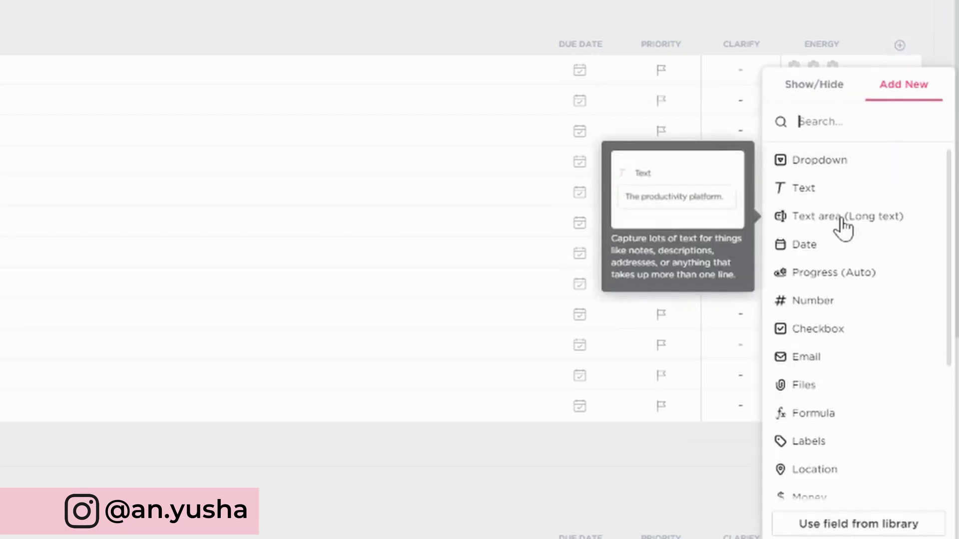
Show the Time Estimate column and move Clarify to the leftmost column position
scroll(858, 294, down, 3)
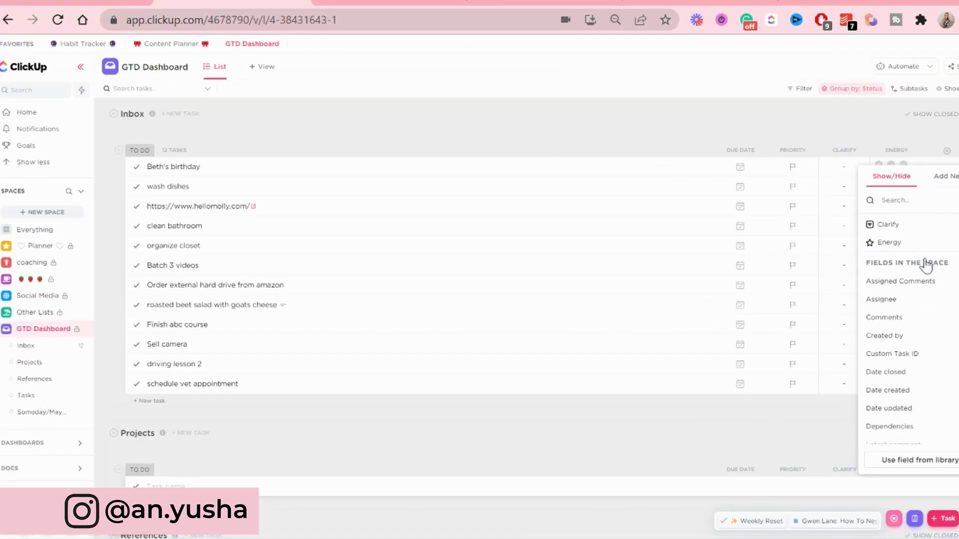
scroll(925, 264, down, 4)
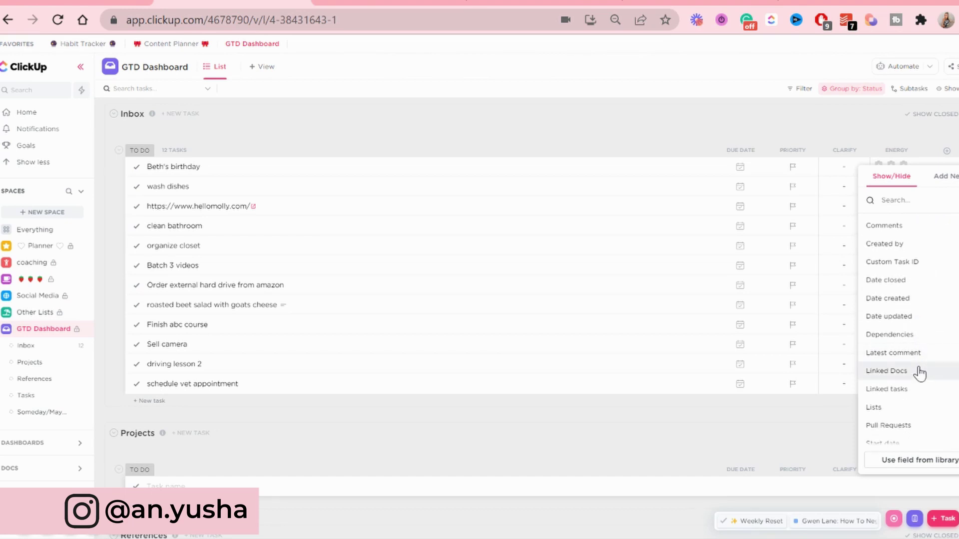
scroll(902, 404, down, 2)
click(901, 402)
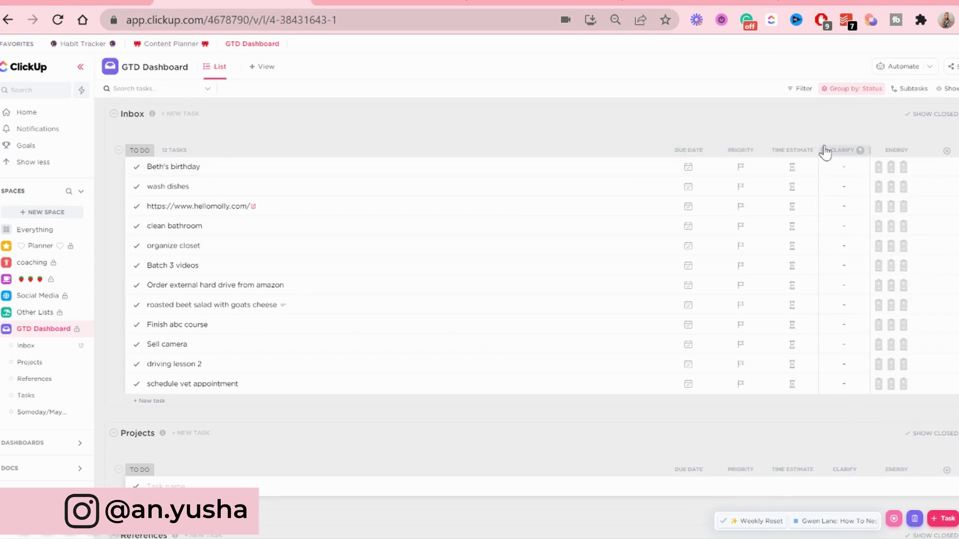
drag(825, 150, 649, 147)
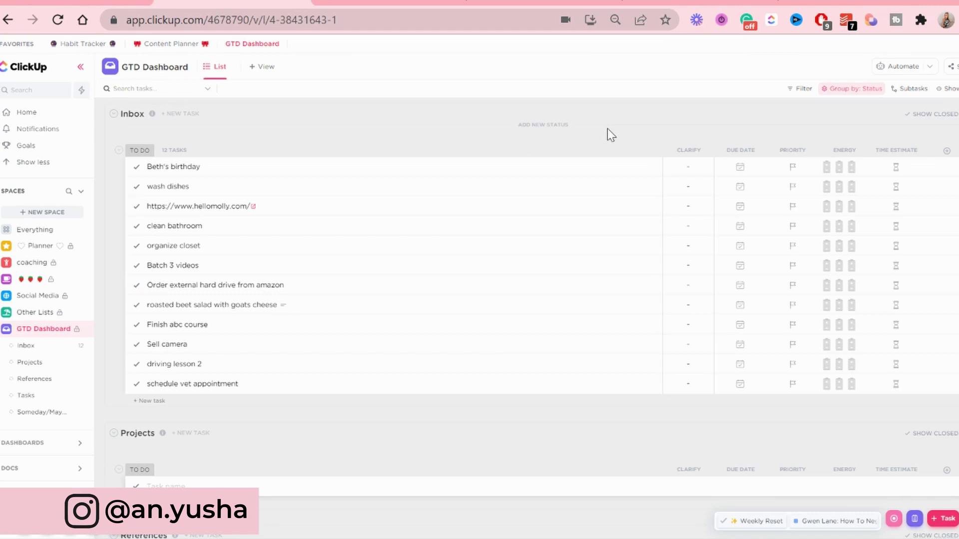
Start a new automation triggered when the Clarify custom field changes from any value to Project
click(899, 67)
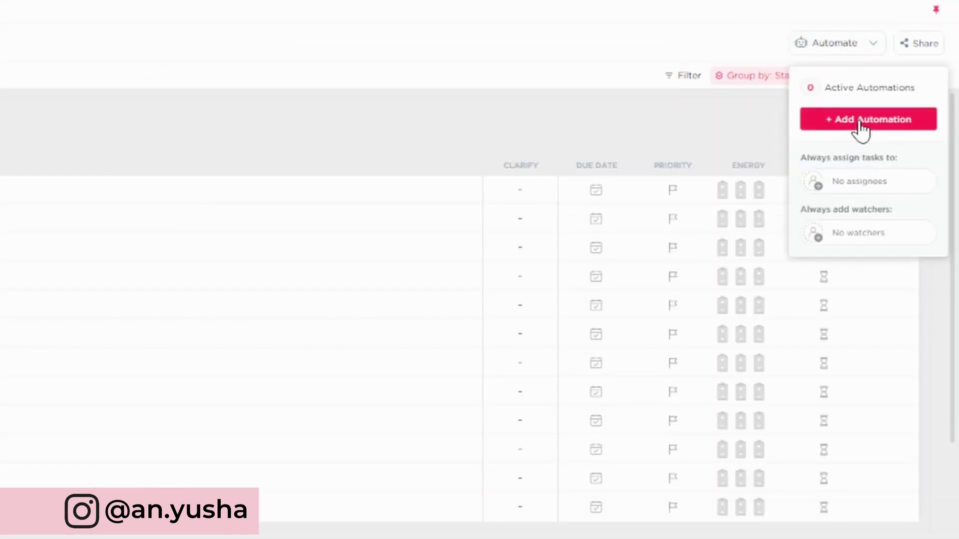
click(860, 123)
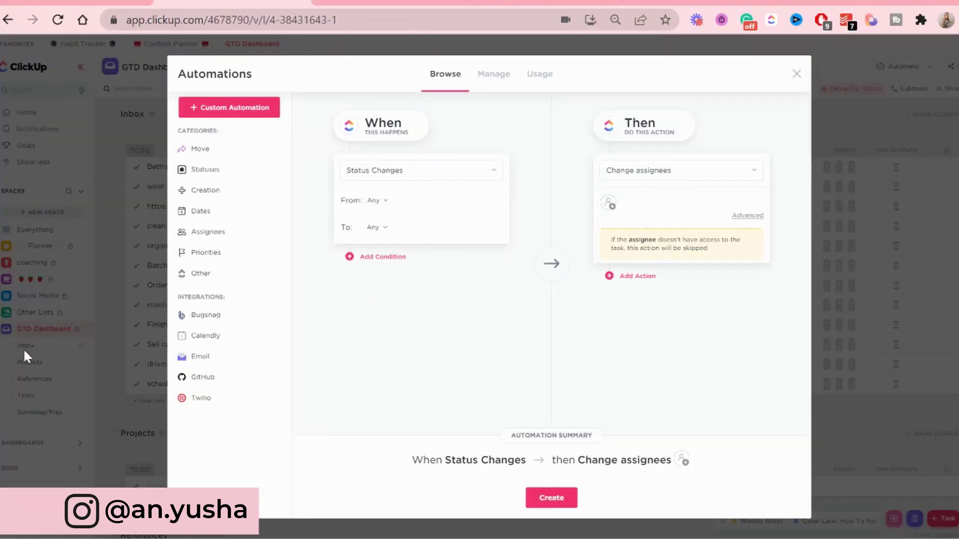
click(380, 170)
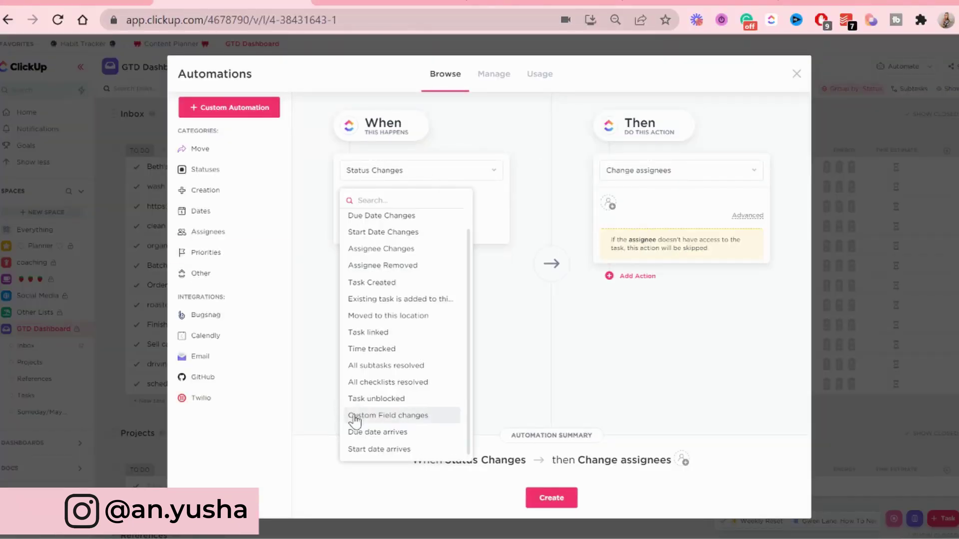
click(355, 418)
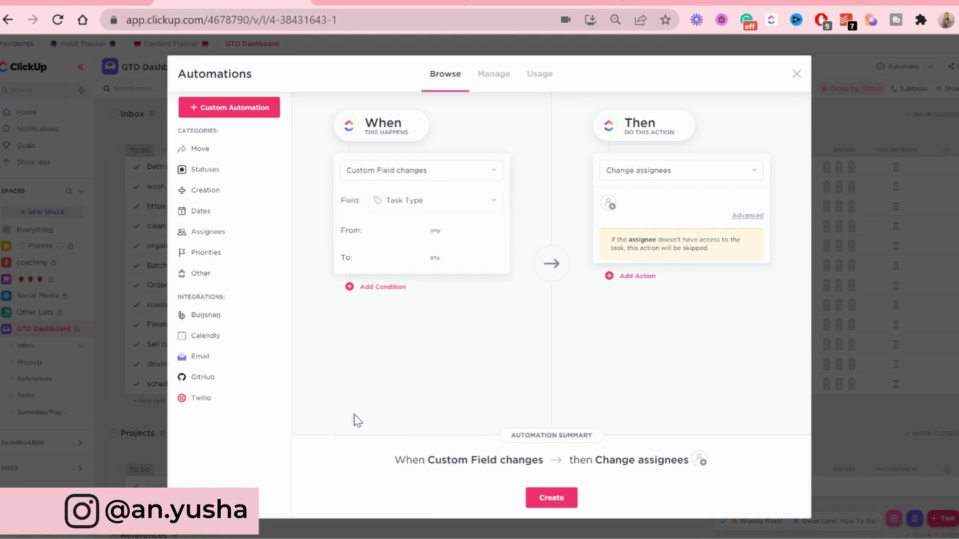
click(451, 205)
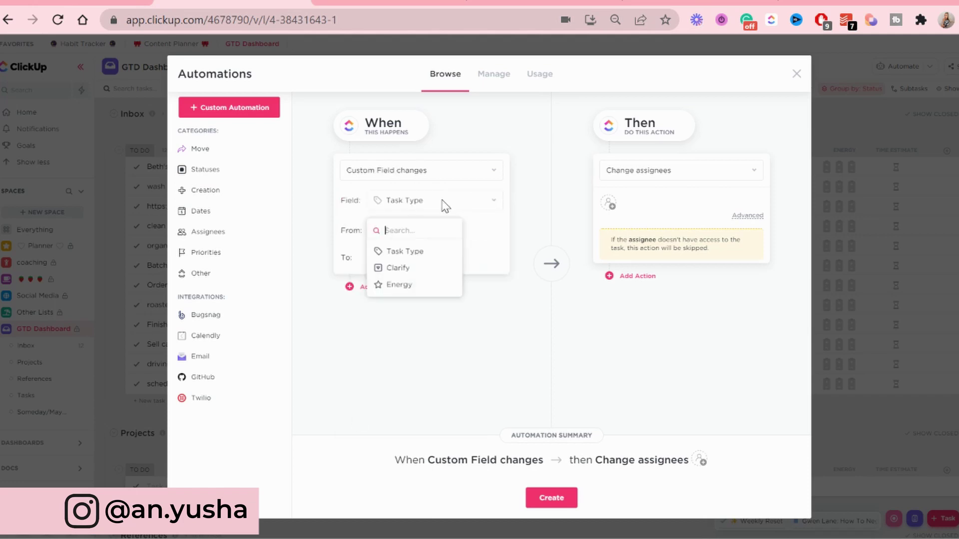
click(406, 273)
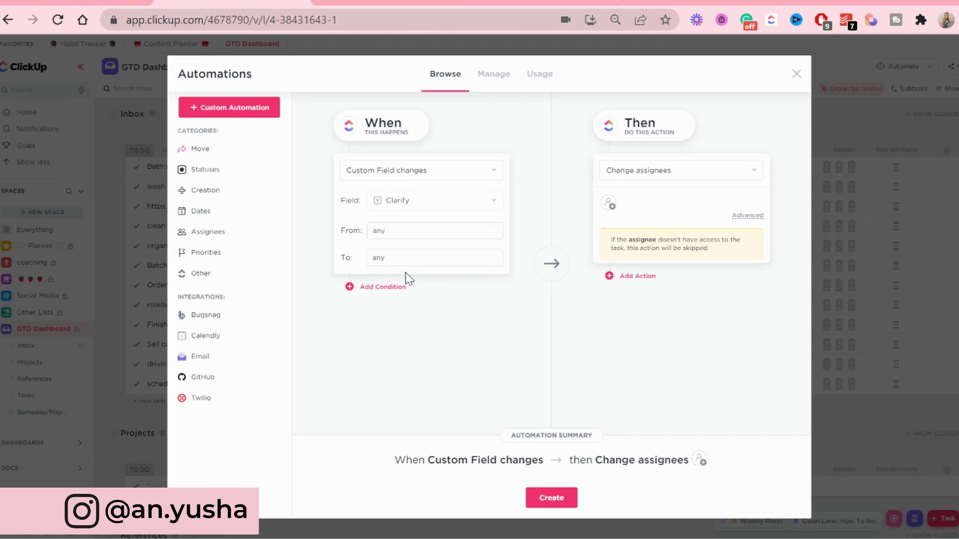
click(411, 235)
click(420, 296)
click(410, 262)
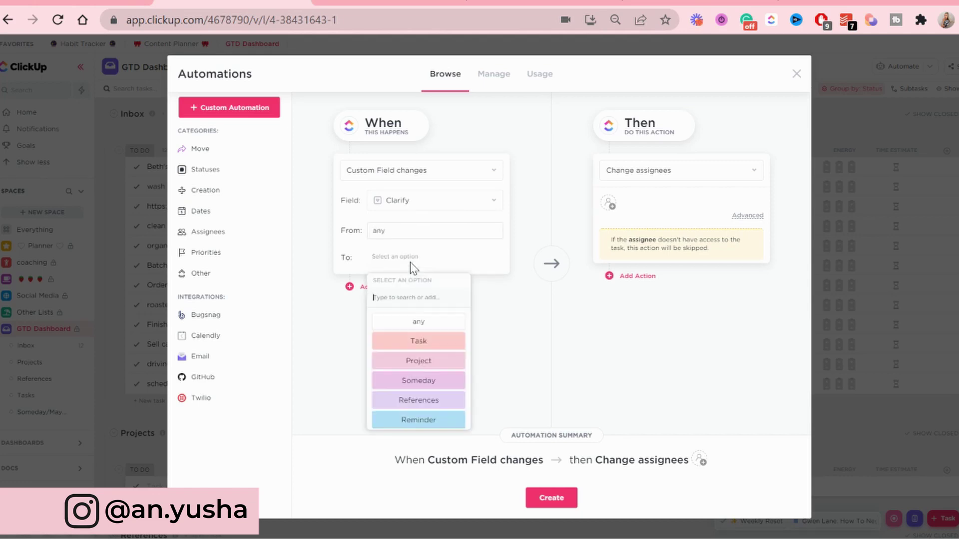
click(419, 368)
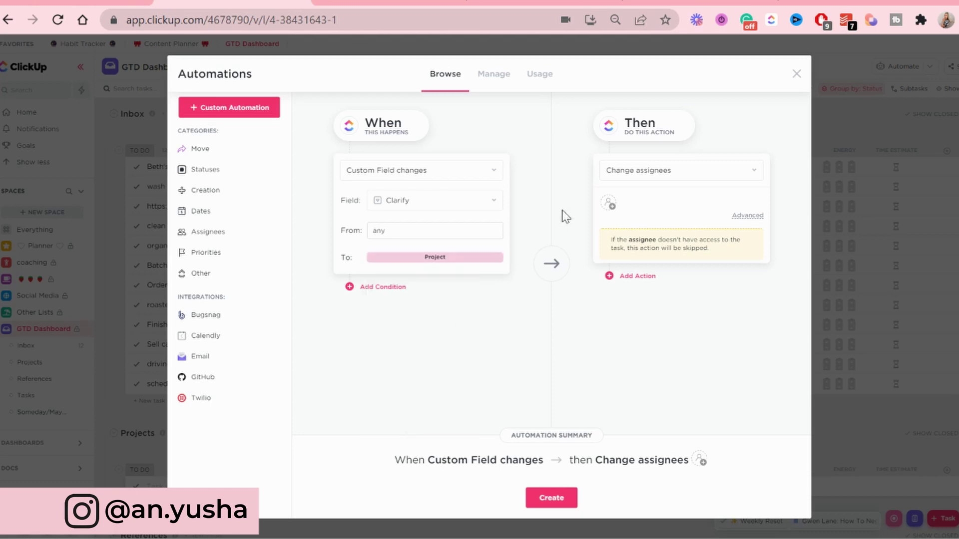
Set the automation's action to move the task to the GTD Dashboard Projects list, and create it
click(642, 174)
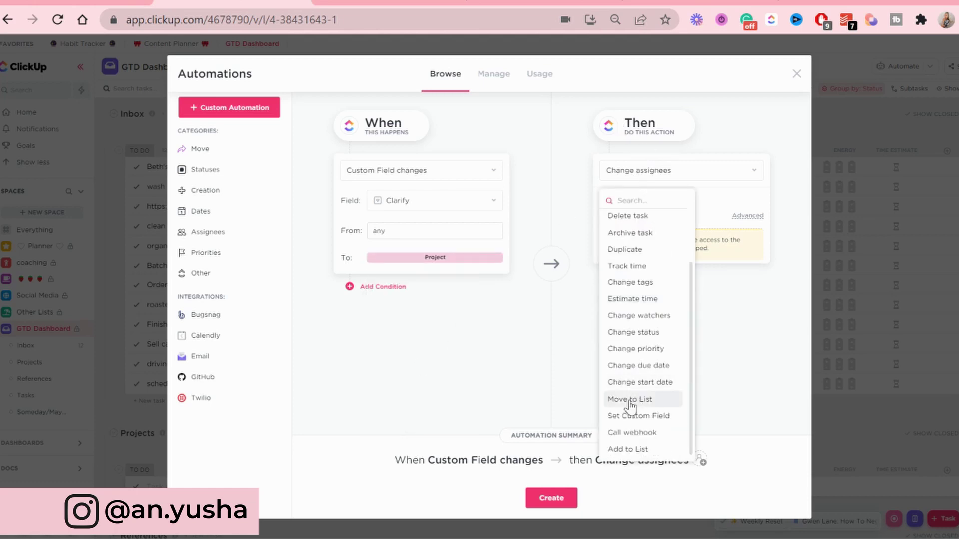
click(631, 402)
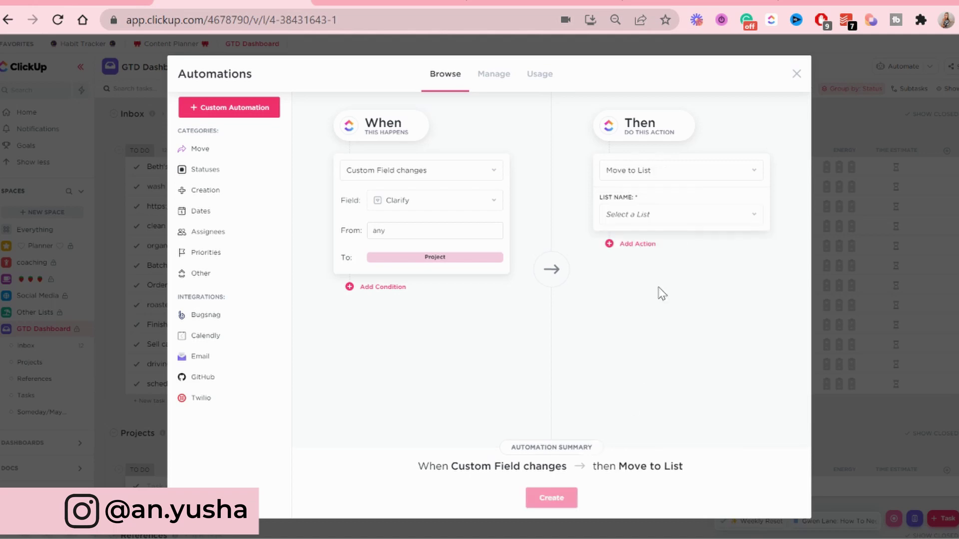
click(673, 215)
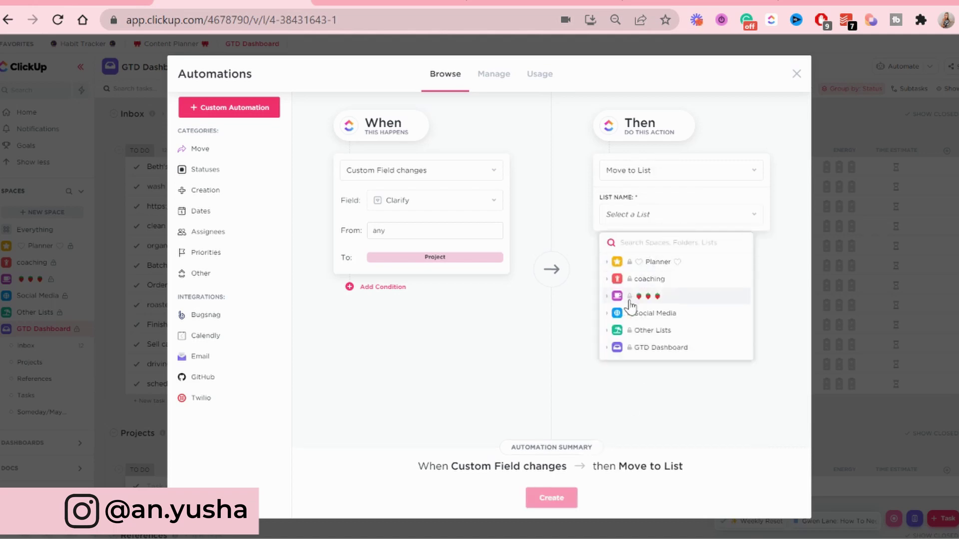
click(606, 349)
click(635, 381)
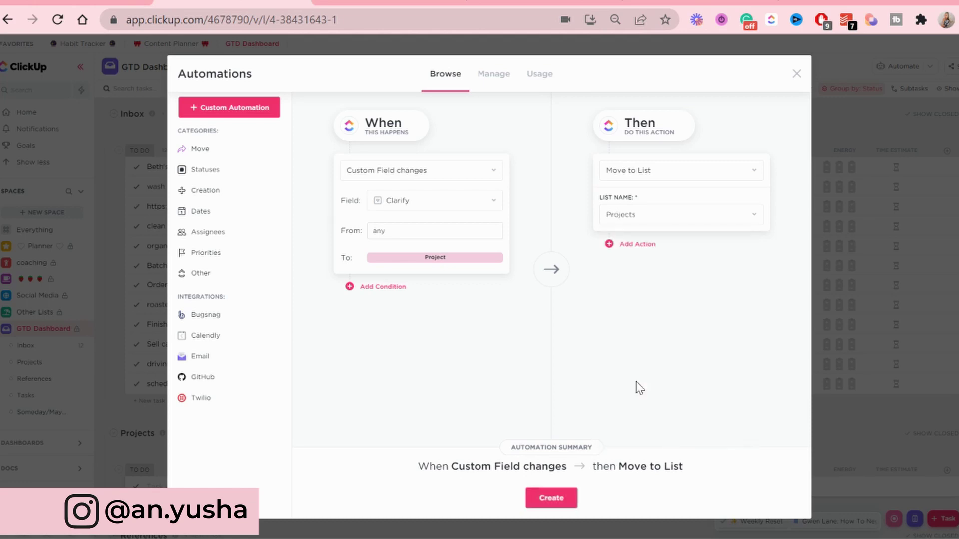
click(551, 499)
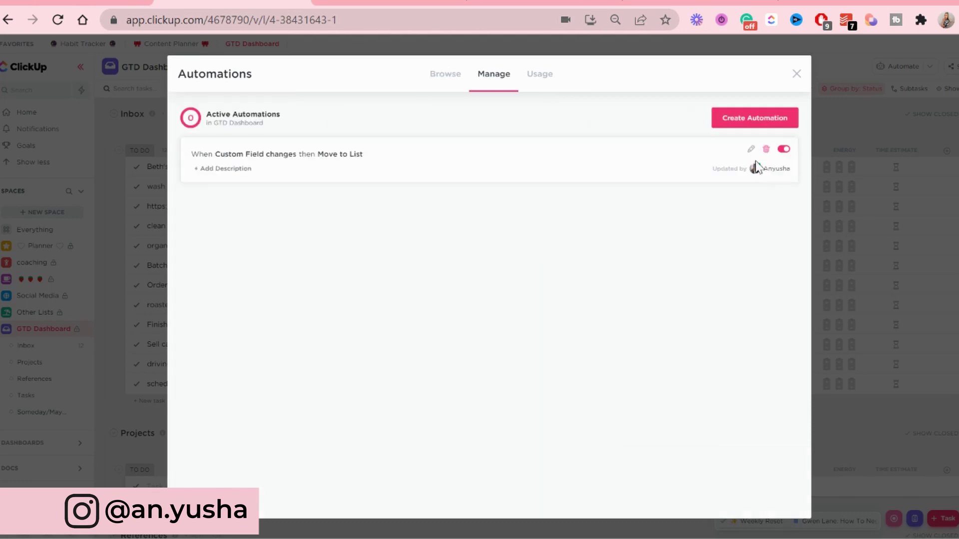
Start another custom automation triggered when the Clarify field changes to References
click(740, 121)
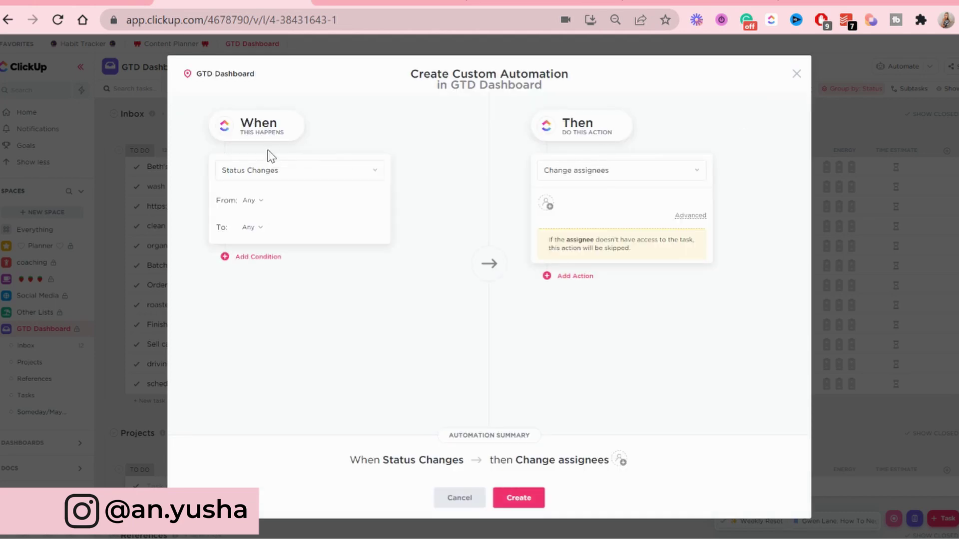
click(300, 169)
scroll(294, 312, down, 2)
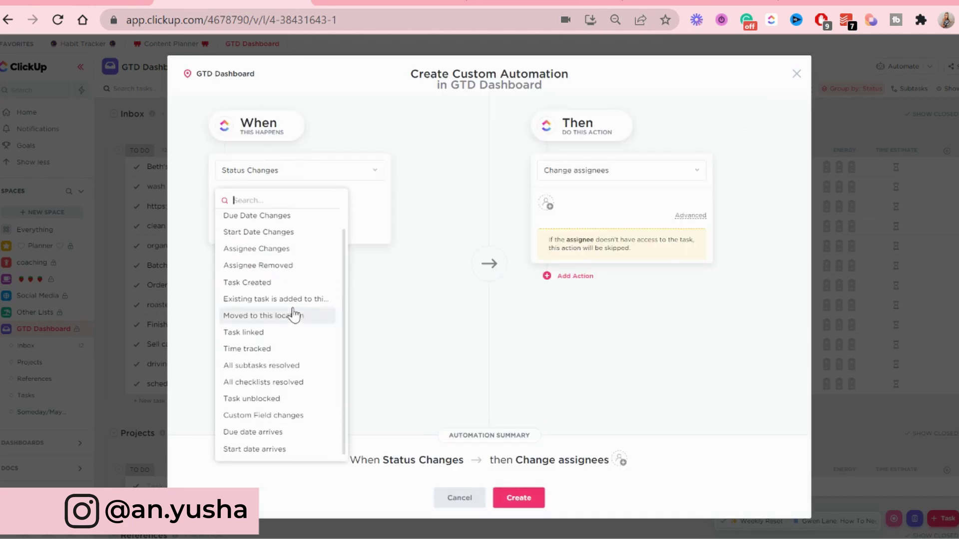
click(263, 417)
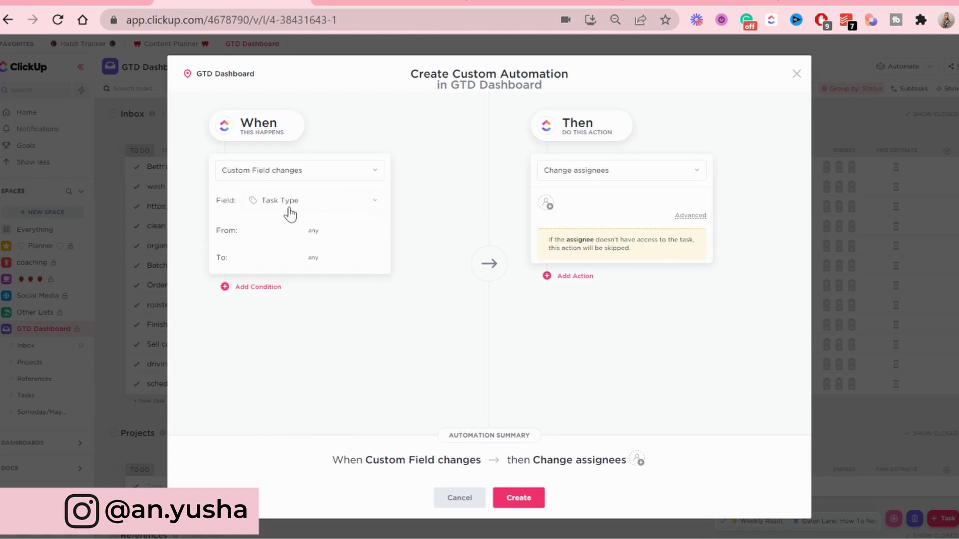
click(289, 205)
click(273, 270)
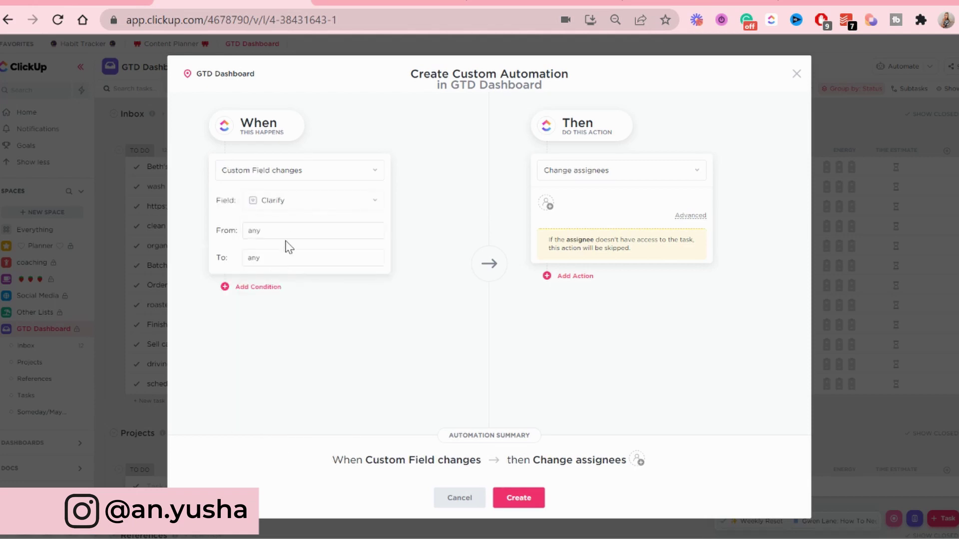
click(269, 259)
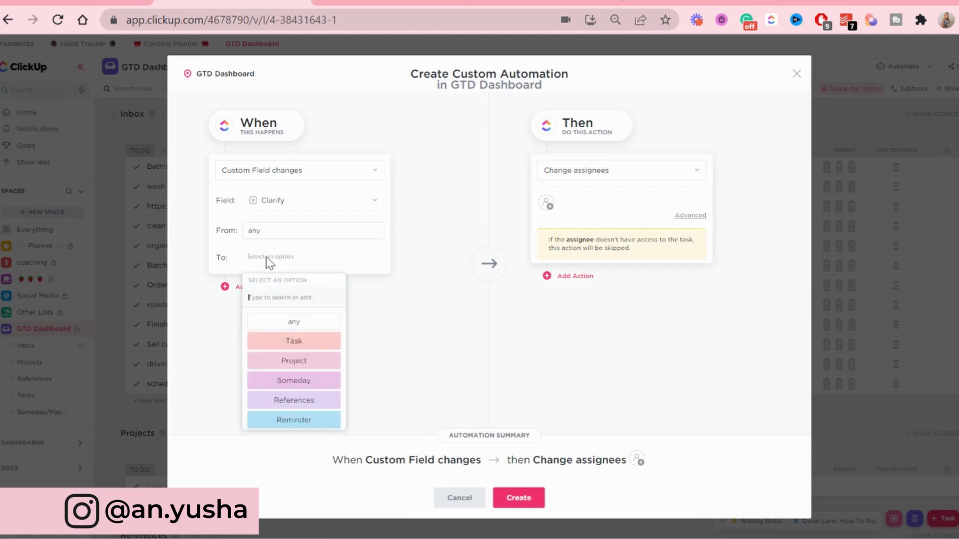
click(304, 400)
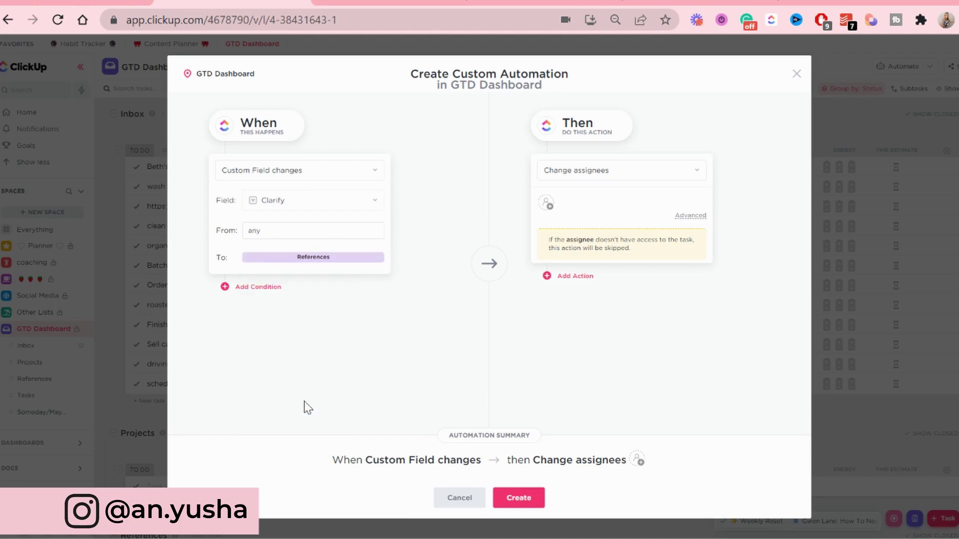
Set the action to Move to List with References as the destination, and create it
click(580, 176)
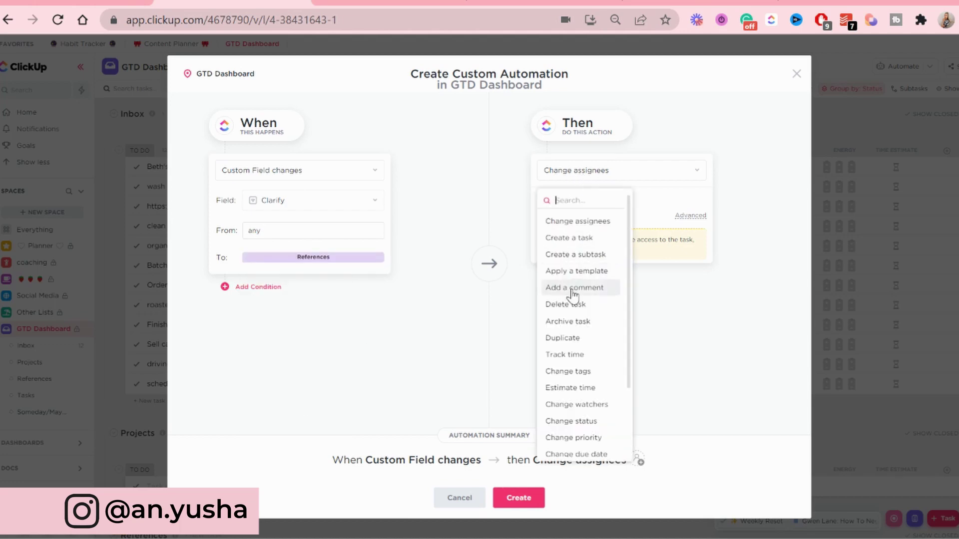
scroll(575, 375, down, 3)
click(575, 400)
click(643, 220)
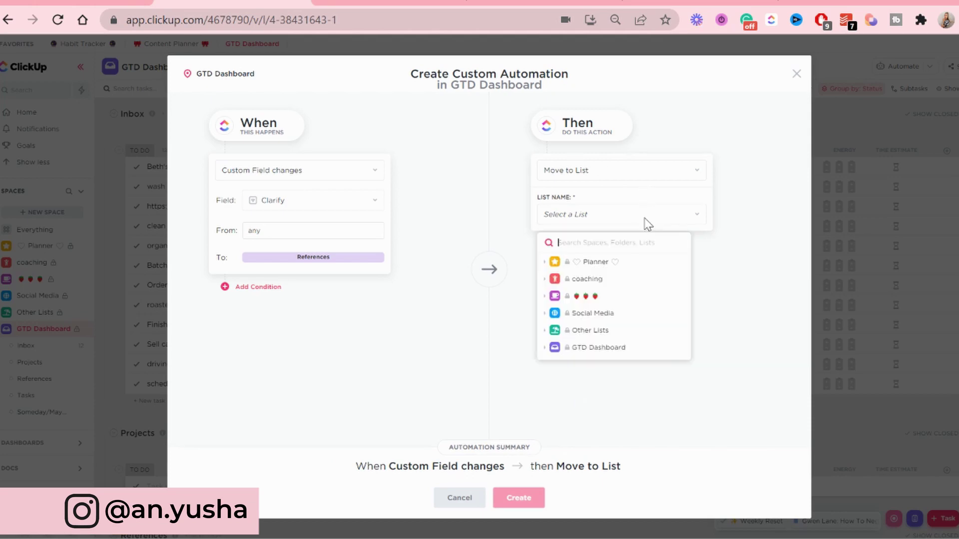
click(544, 349)
click(583, 396)
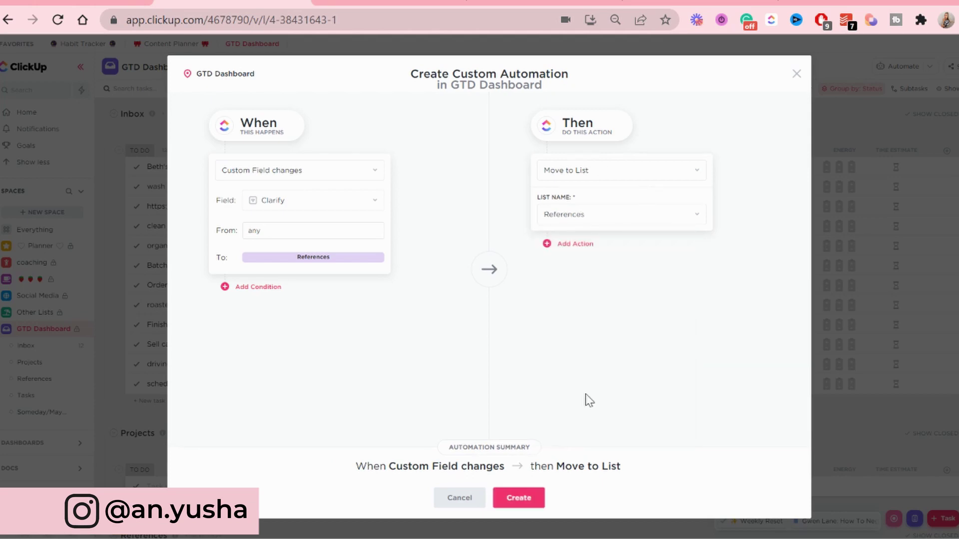
click(533, 497)
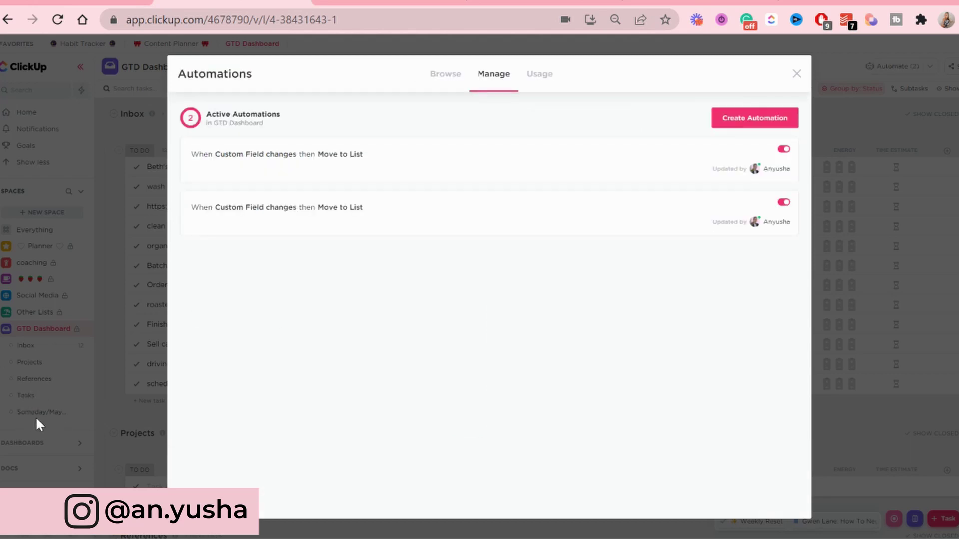
Close the automations overview to return to the Inbox list
click(799, 73)
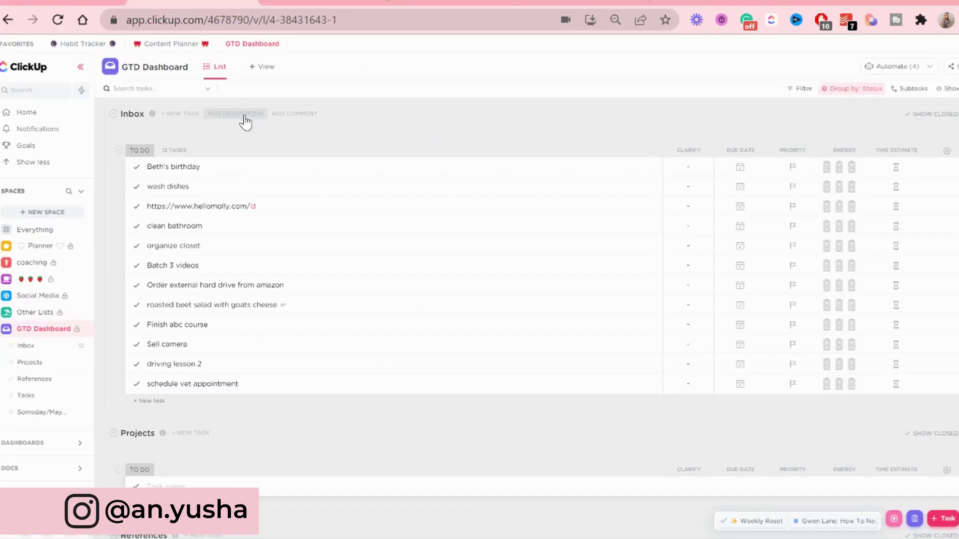
Paste the Actionable? / Not Actionable? sorting notes into the Inbox list description, then close its details
click(385, 148)
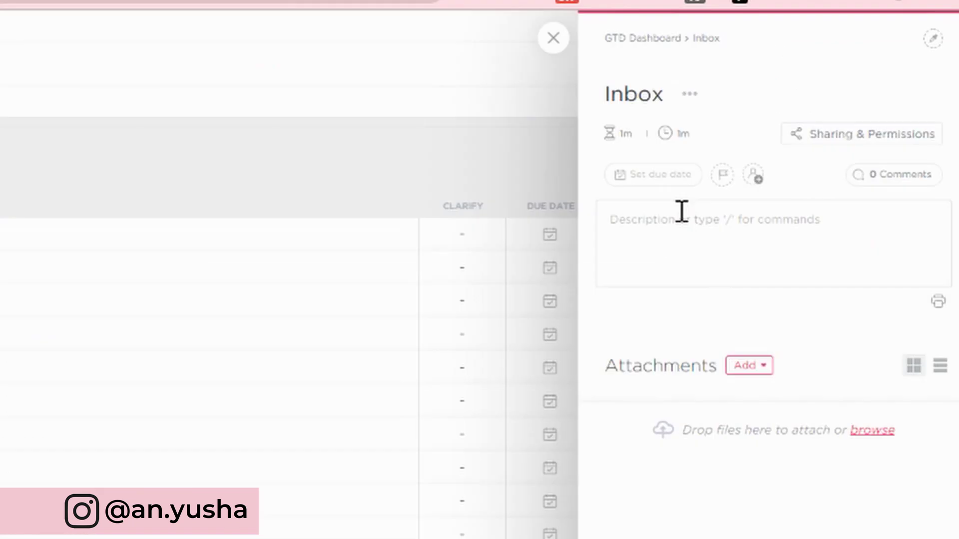
click(818, 153)
text(/)
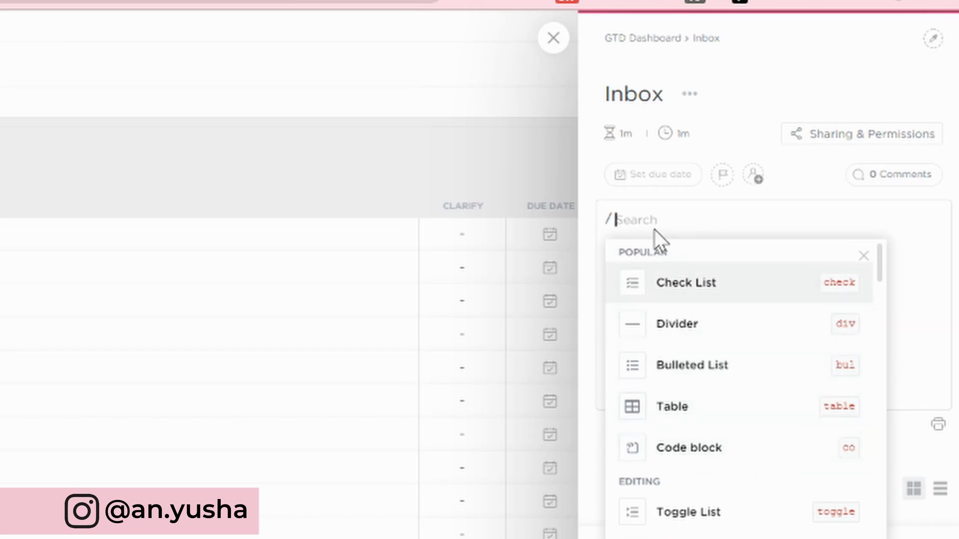
key(Escape)
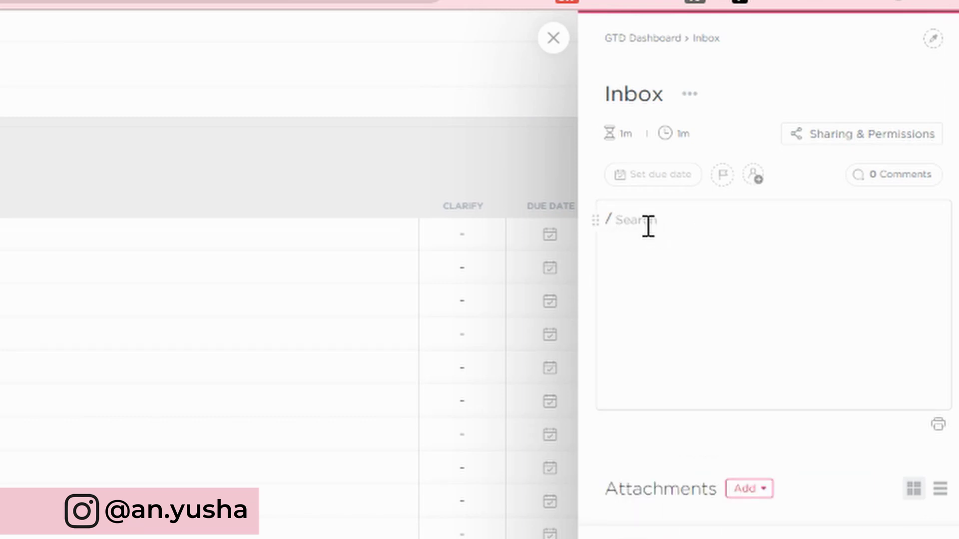
key(BackSpace)
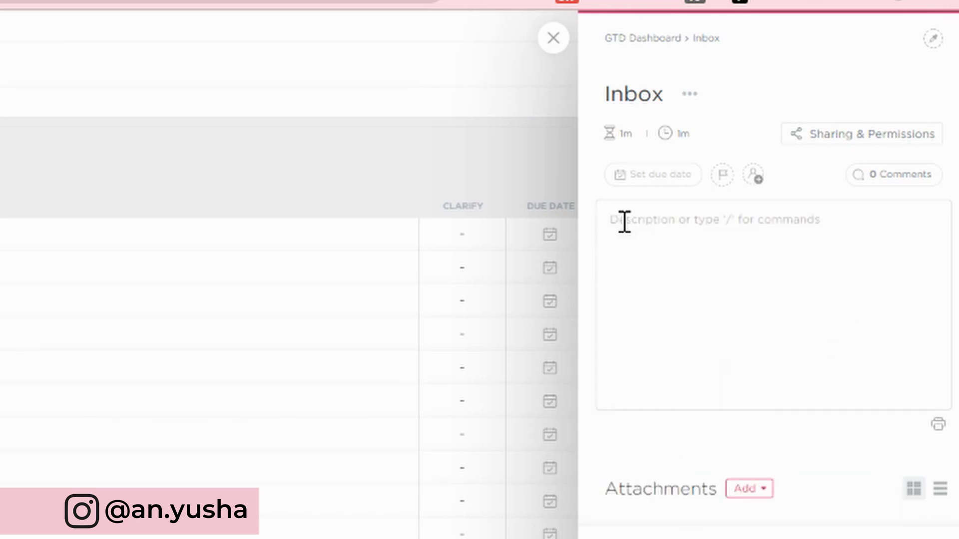
text(Actionable? one step - task Multiple steps - project  Not Actionable? trash someday references)
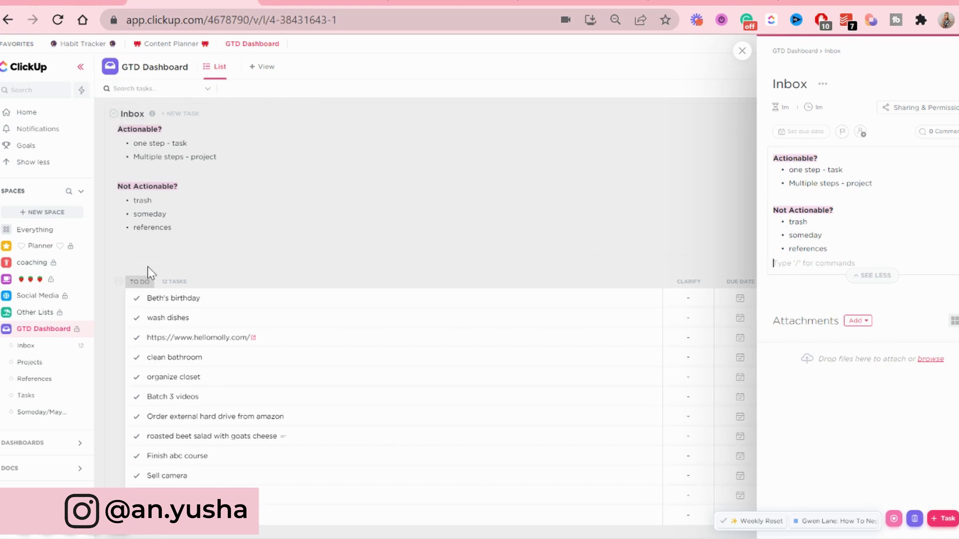
scroll(205, 353, down, 2)
scroll(214, 369, up, 2)
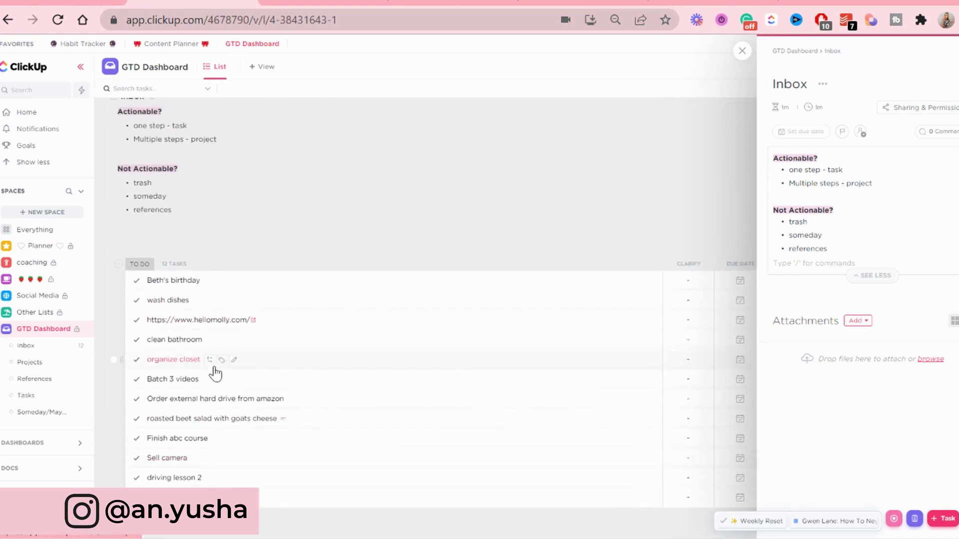
scroll(228, 226, up, 1)
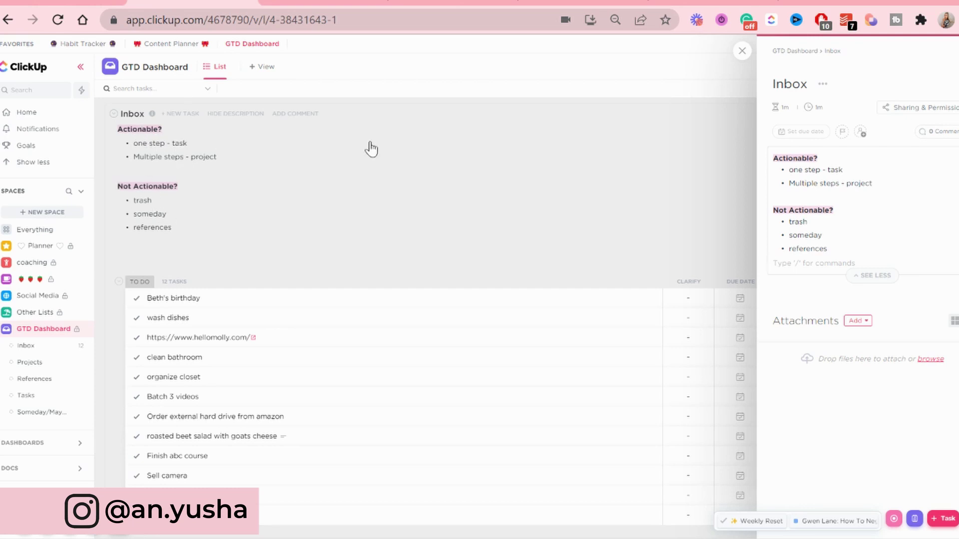
click(743, 52)
Paste the two-minute-rule checklist (do now, reminder, next steps, schedule, delegate) into the Tasks list description
scroll(379, 227, down, 5)
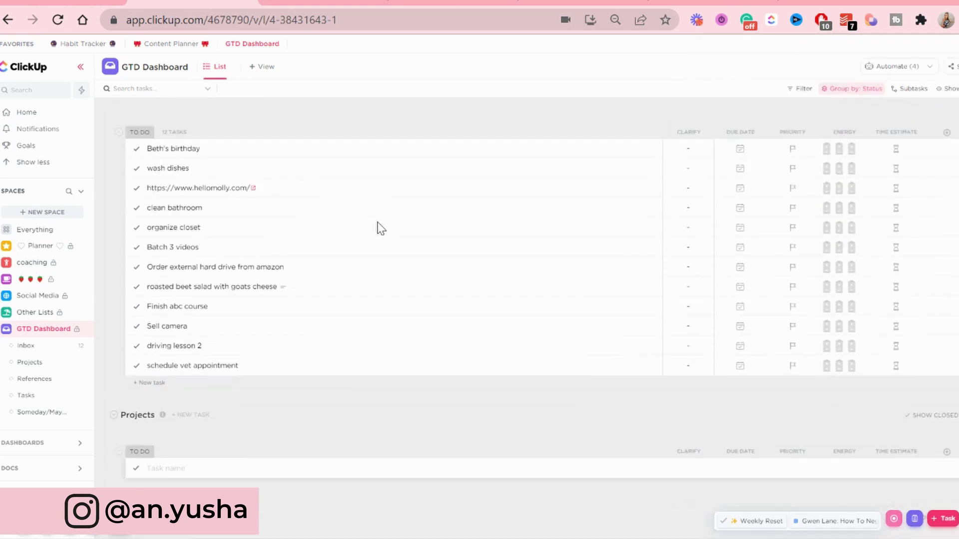
scroll(378, 229, down, 1)
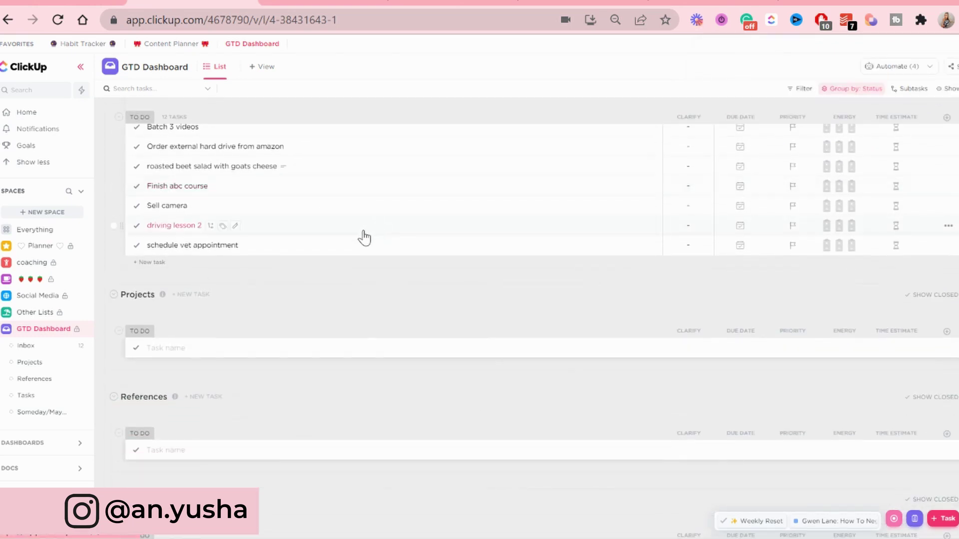
scroll(135, 265, down, 4)
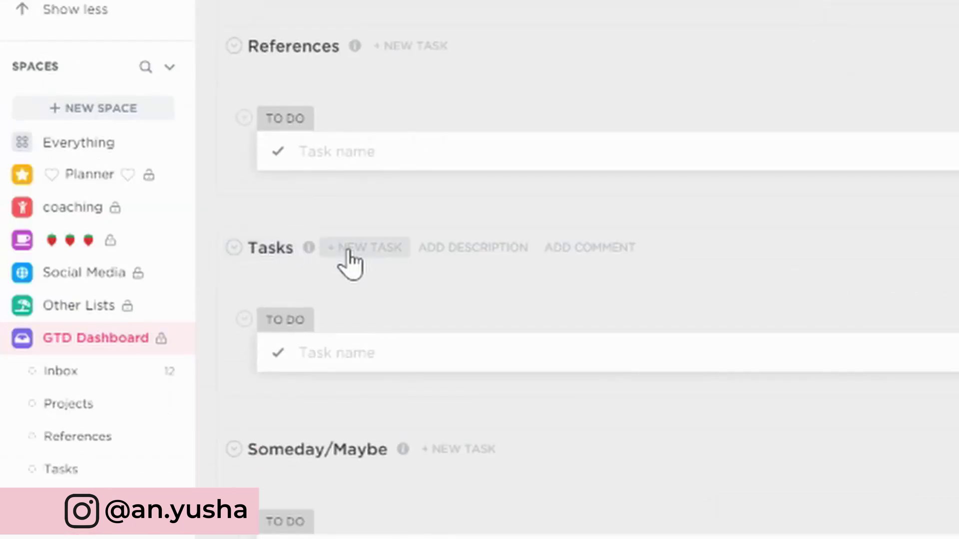
click(515, 249)
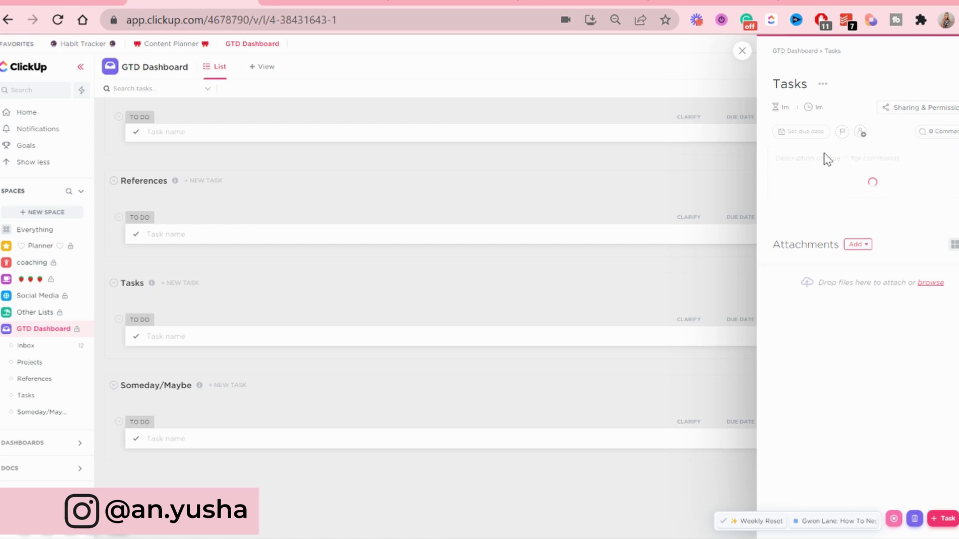
text(Can it be done in less than 2 minutes? Yes do now - add red priority flag No if reminder - set due date + add to Google Calendar next steps - set first subtask schedule it - set due date delegate it - add delegate tag)
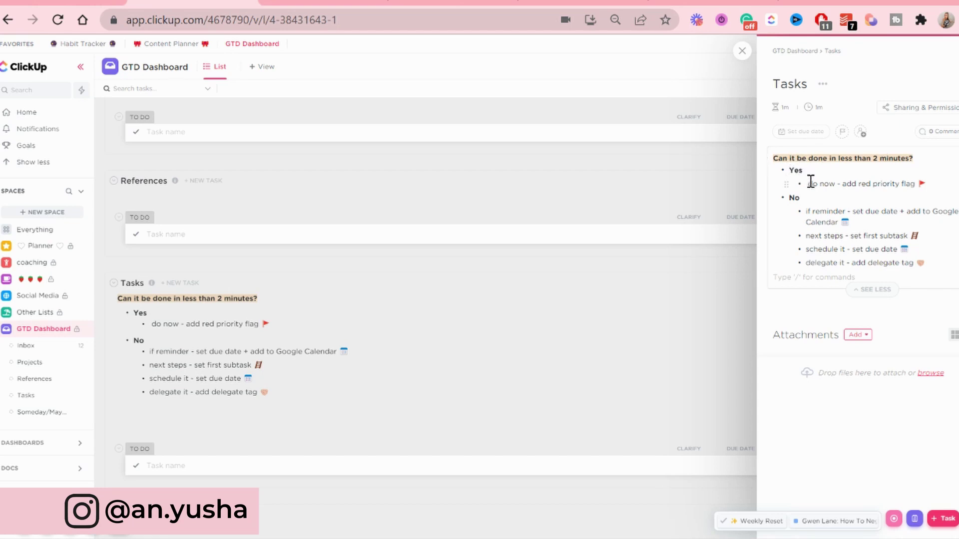
drag(810, 182, 937, 181)
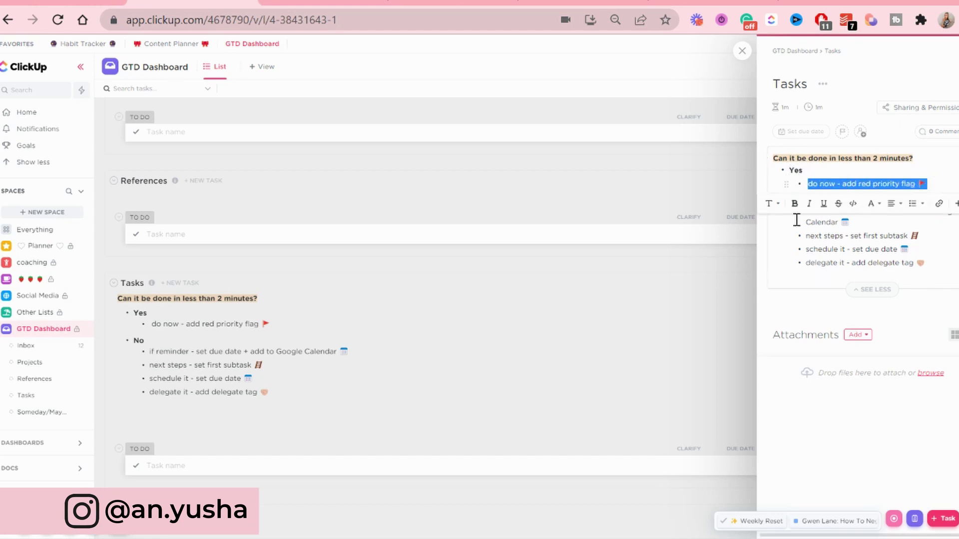
click(831, 260)
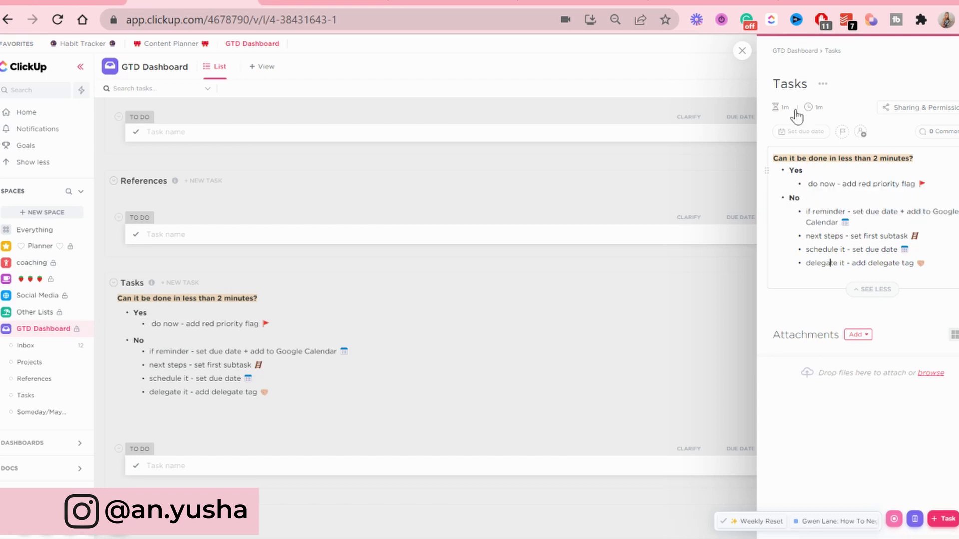
click(748, 51)
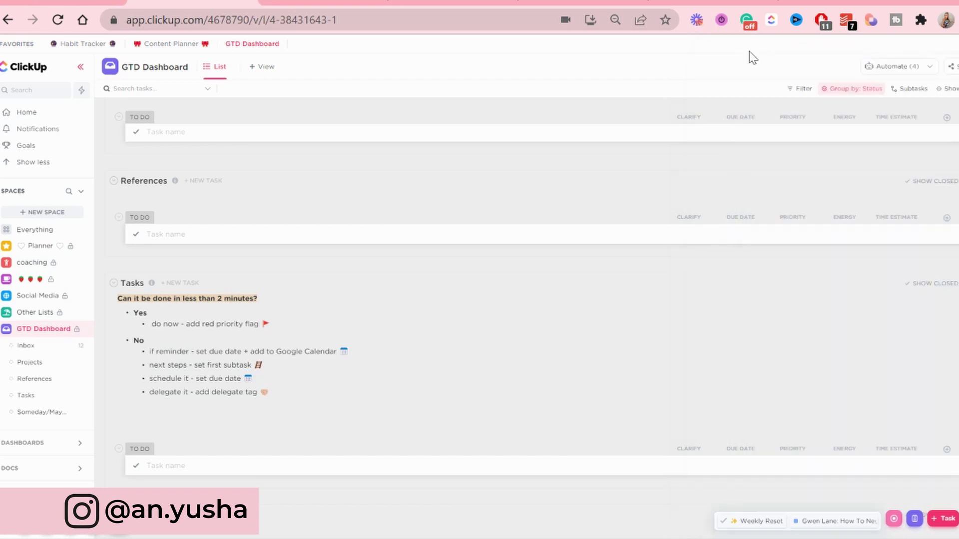
Add the project-planning notes as the Projects list description
scroll(259, 300, up, 3)
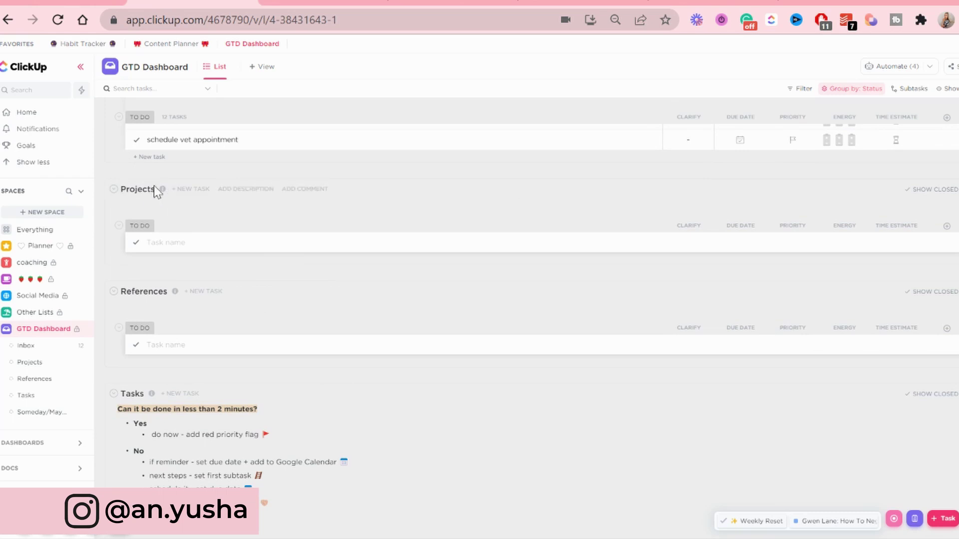
scroll(163, 302, down, 5)
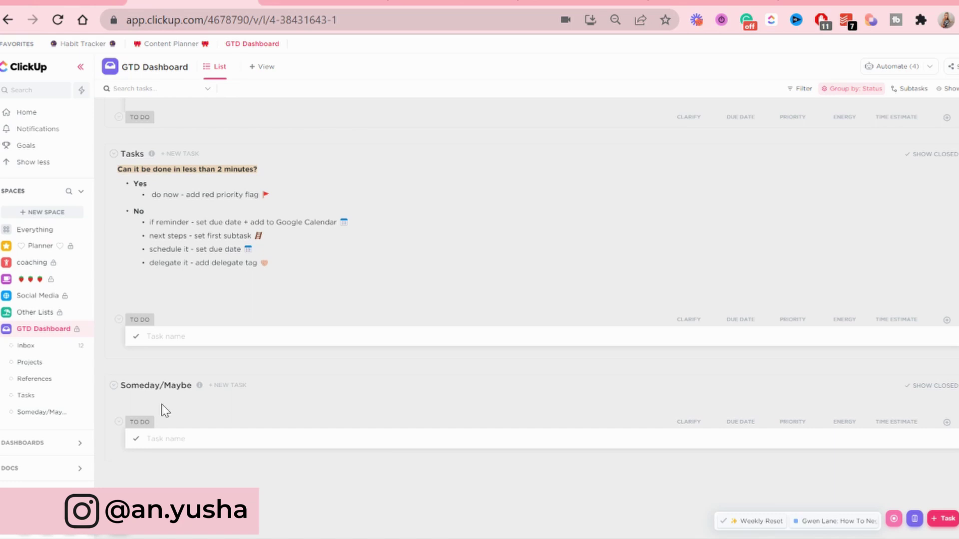
scroll(162, 405, up, 5)
click(161, 199)
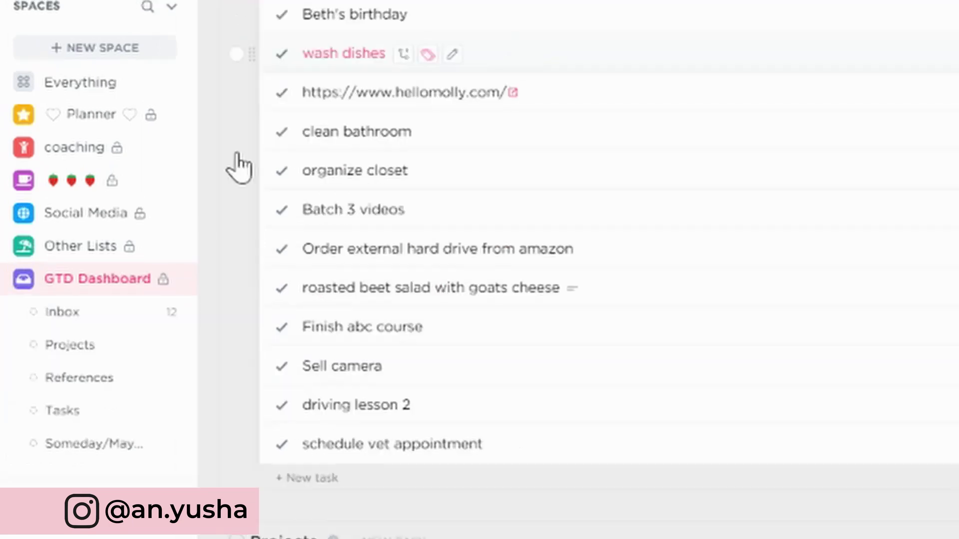
Reorder the sidebar so Tasks sits above Projects and Someday/Maybe above References
drag(60, 410, 60, 349)
drag(80, 443, 94, 427)
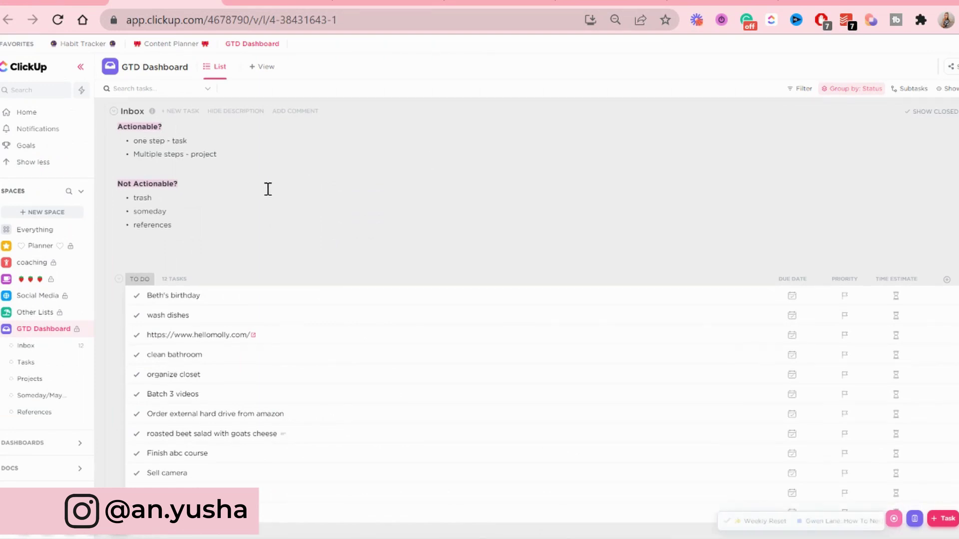
scroll(267, 193, down, 6)
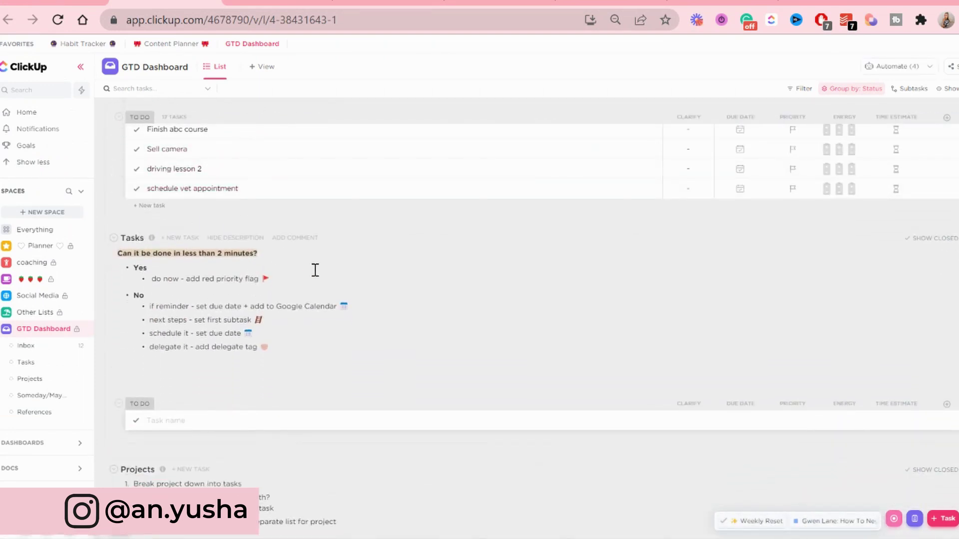
scroll(430, 309, down, 3)
scroll(278, 335, down, 3)
scroll(227, 328, down, 1)
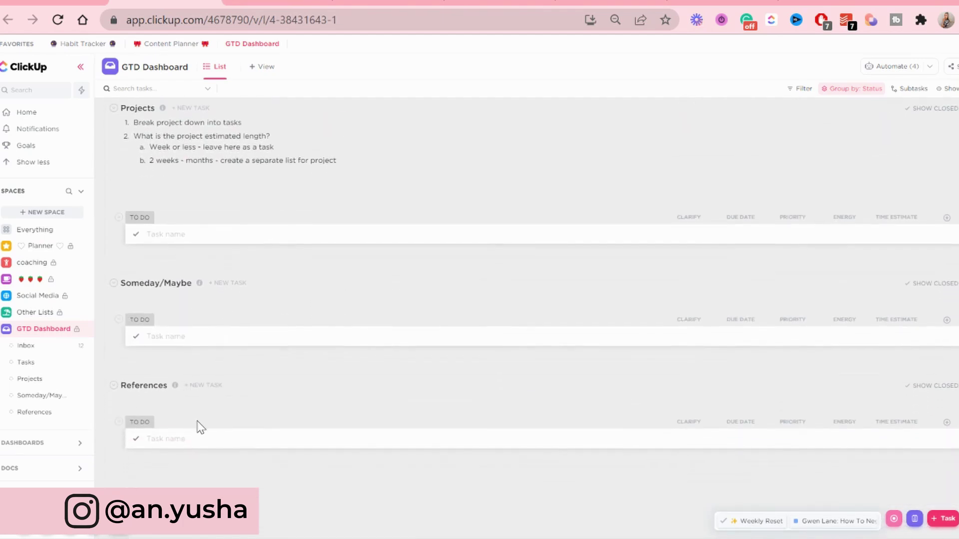
scroll(468, 226, up, 10)
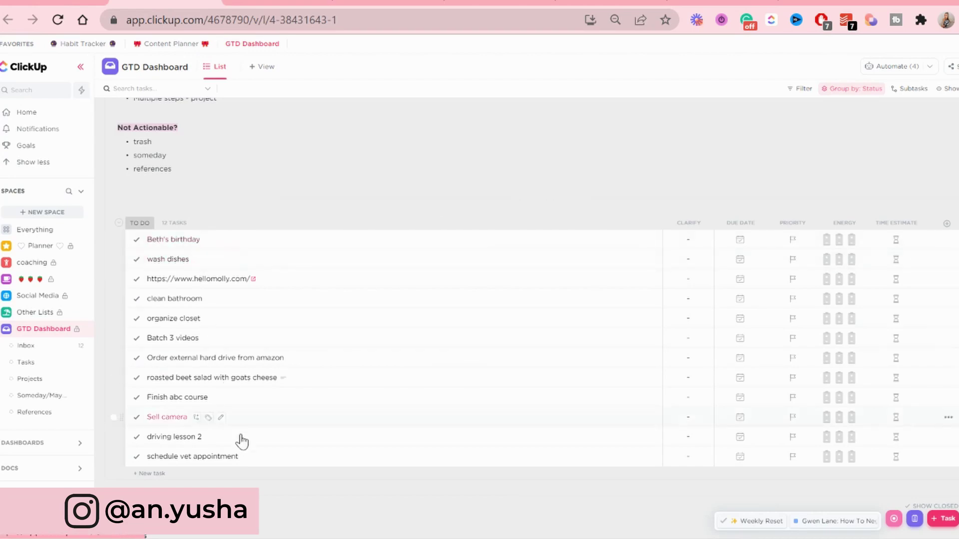
scroll(214, 398, up, 2)
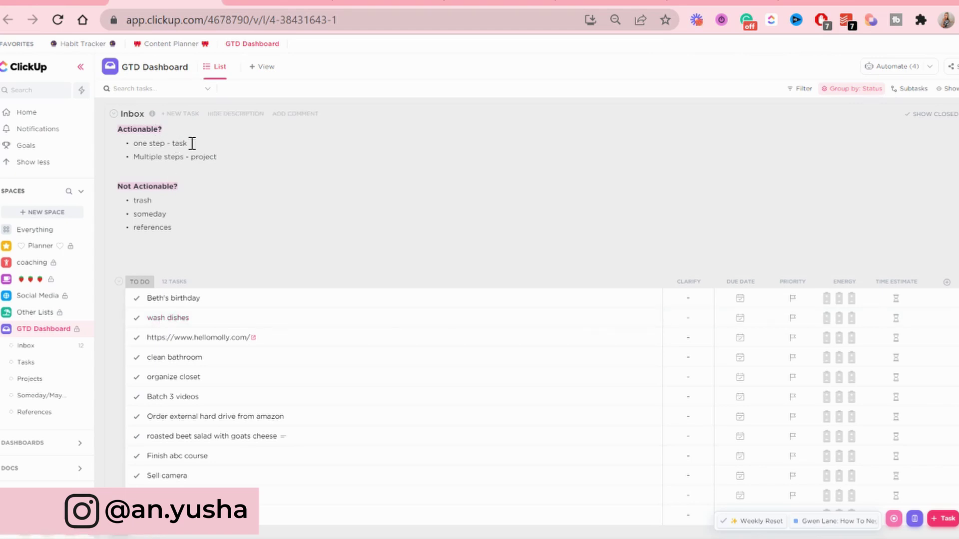
Clarify wash dishes, clean bathroom and organize closet as Task
click(696, 325)
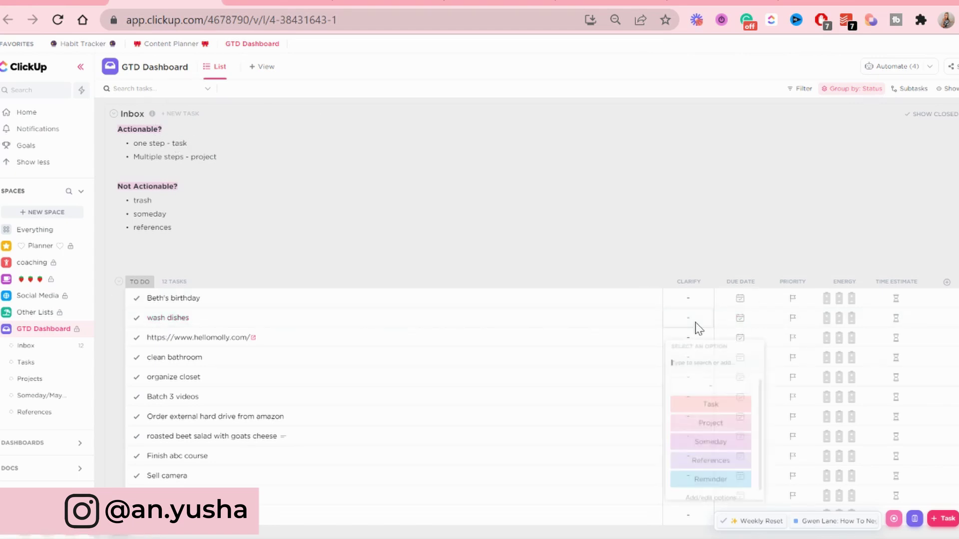
click(717, 402)
scroll(618, 200, down, 3)
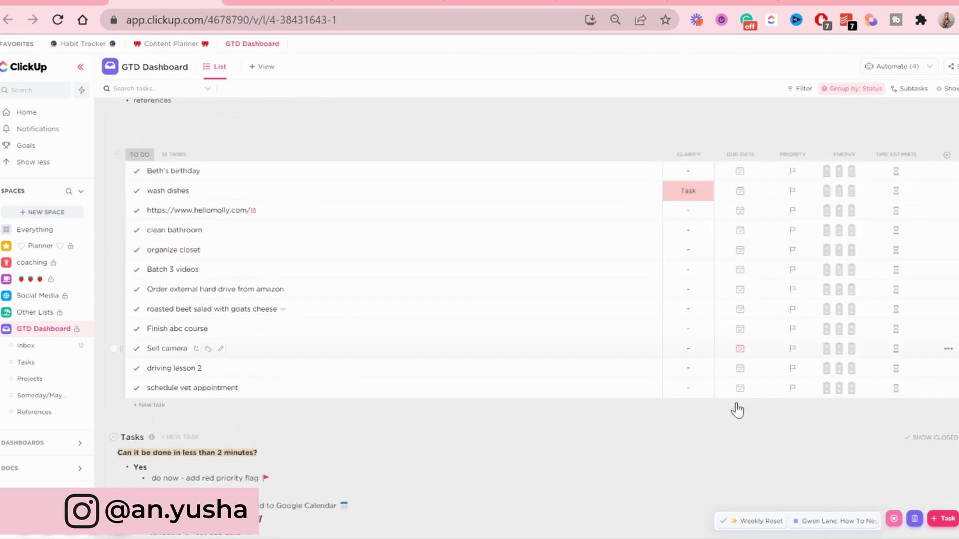
scroll(628, 235, up, 2)
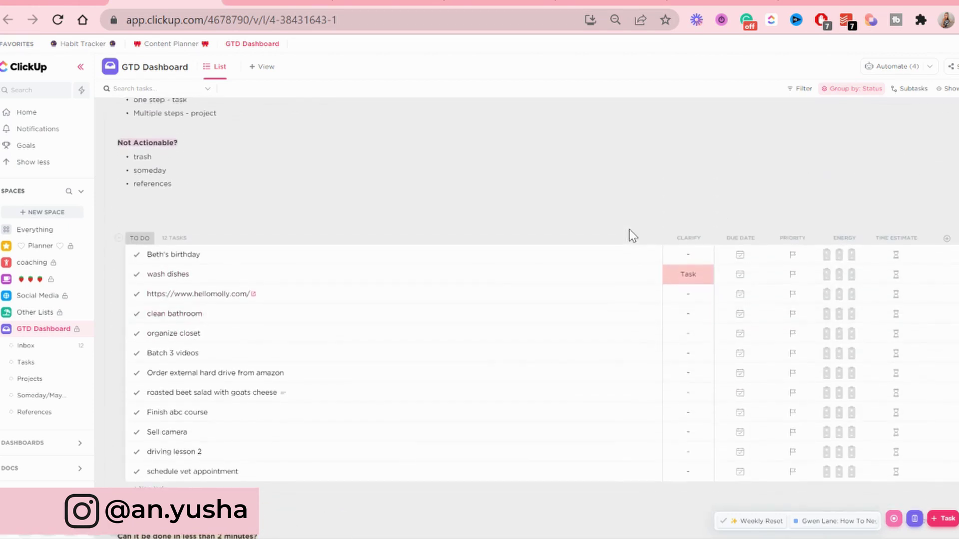
scroll(630, 233, down, 8)
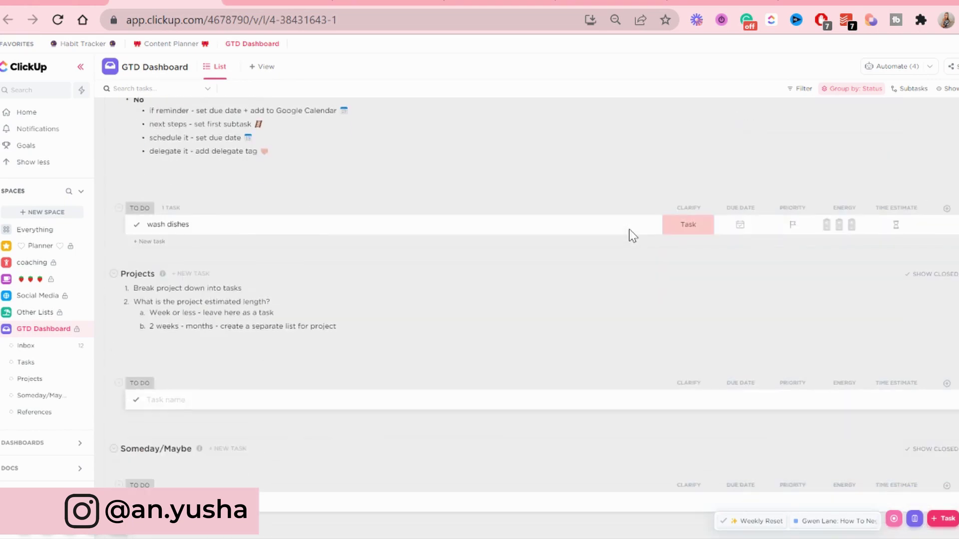
scroll(595, 232, up, 2)
scroll(193, 154, up, 3)
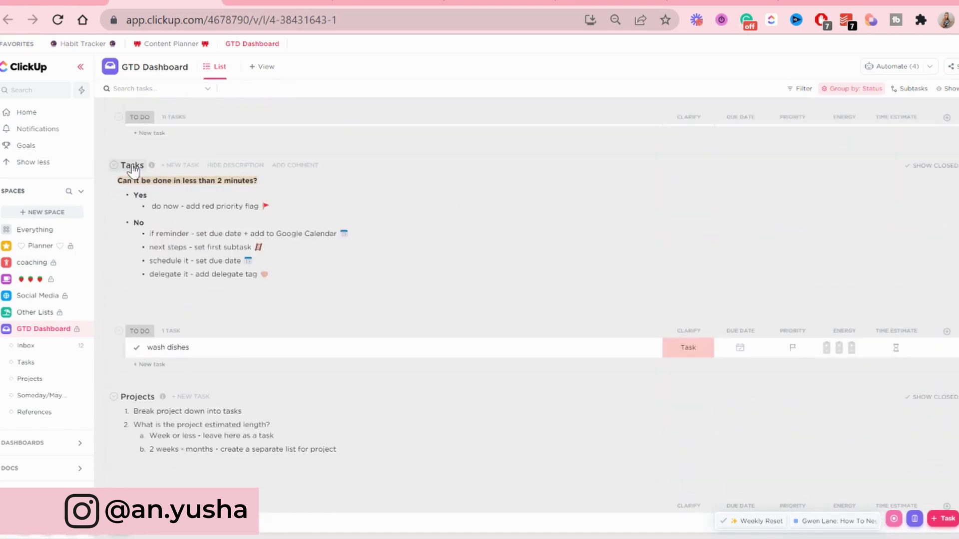
scroll(449, 355, up, 4)
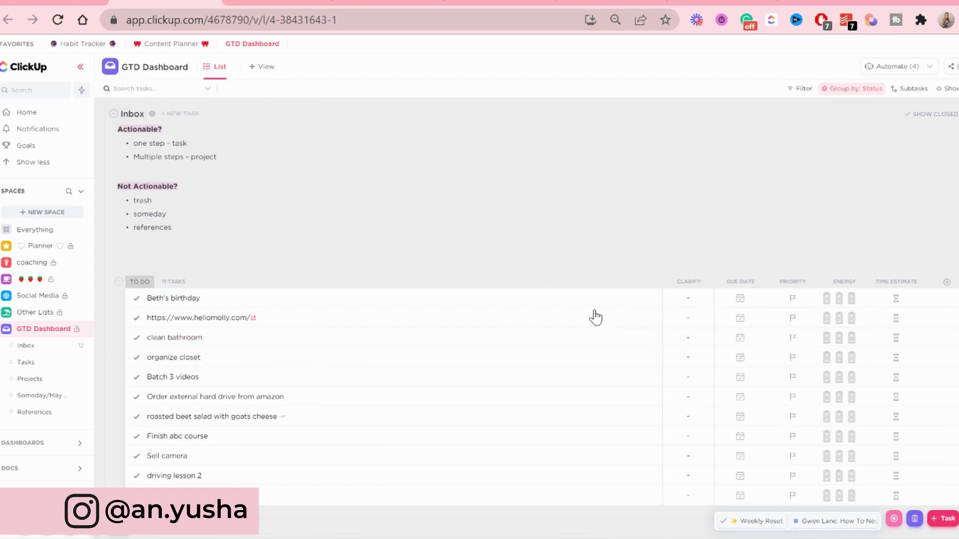
click(690, 342)
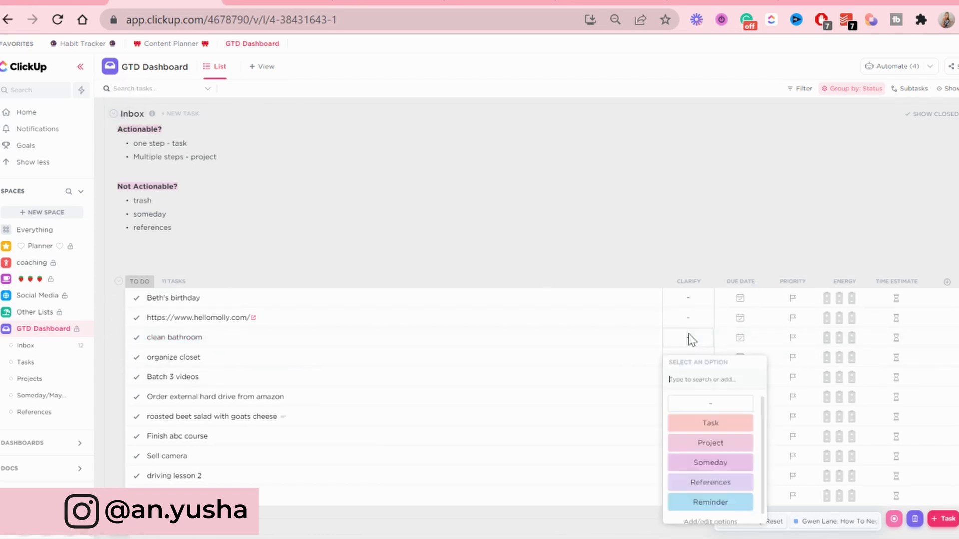
click(709, 430)
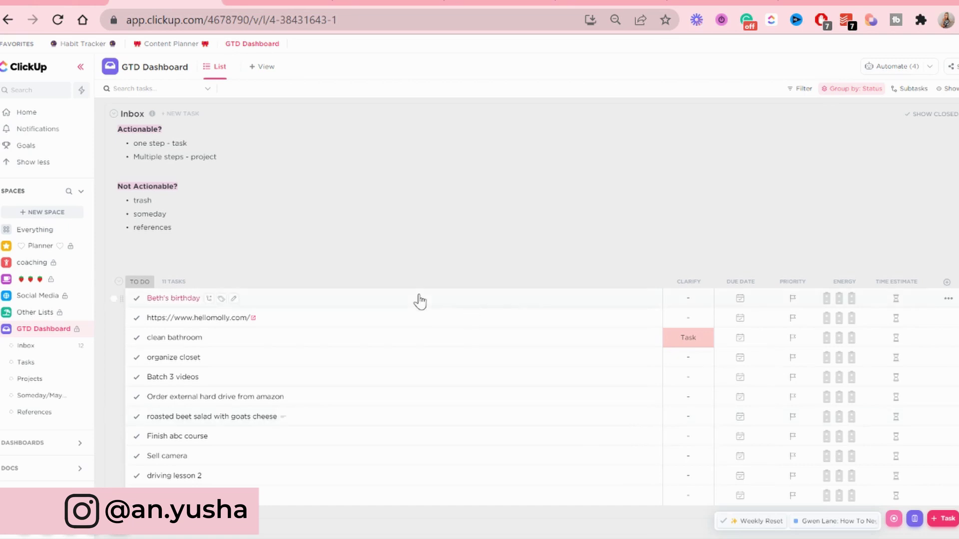
click(684, 365)
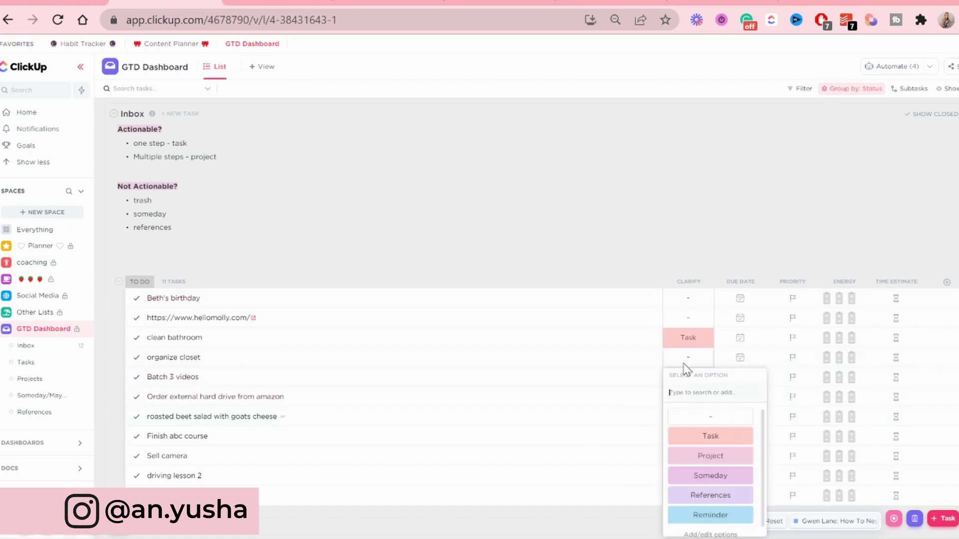
click(702, 436)
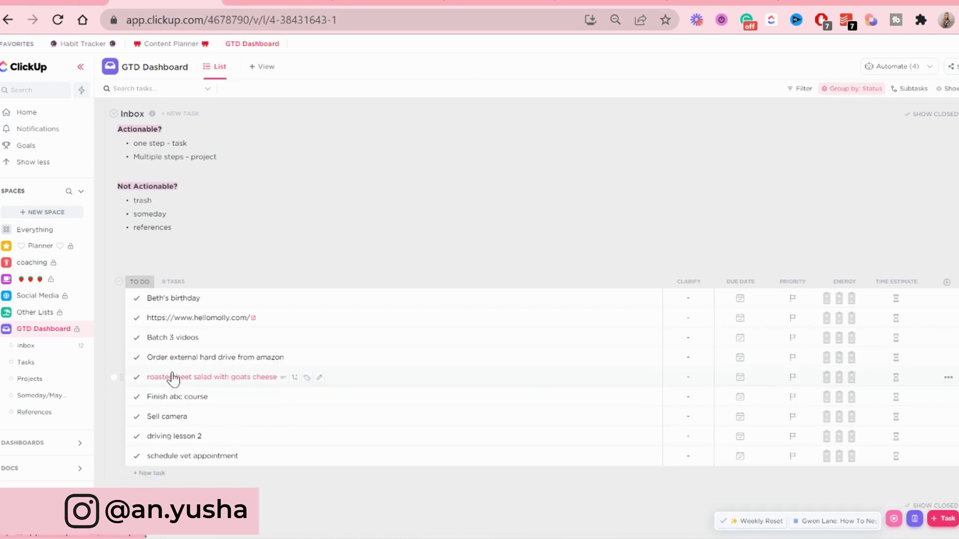
Clarify Batch 3 videos as Project, the birthday item as Reminder, and the website link as References
click(695, 339)
click(698, 449)
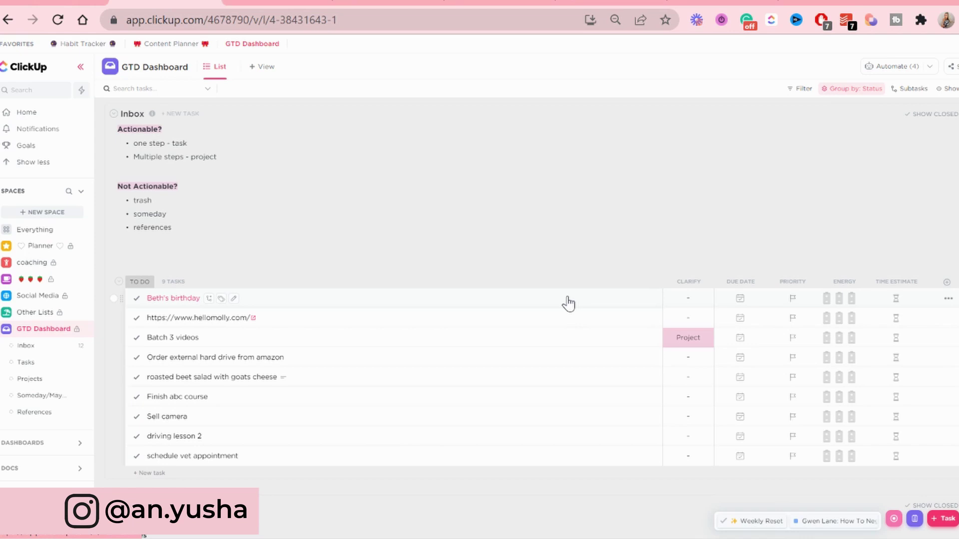
click(691, 302)
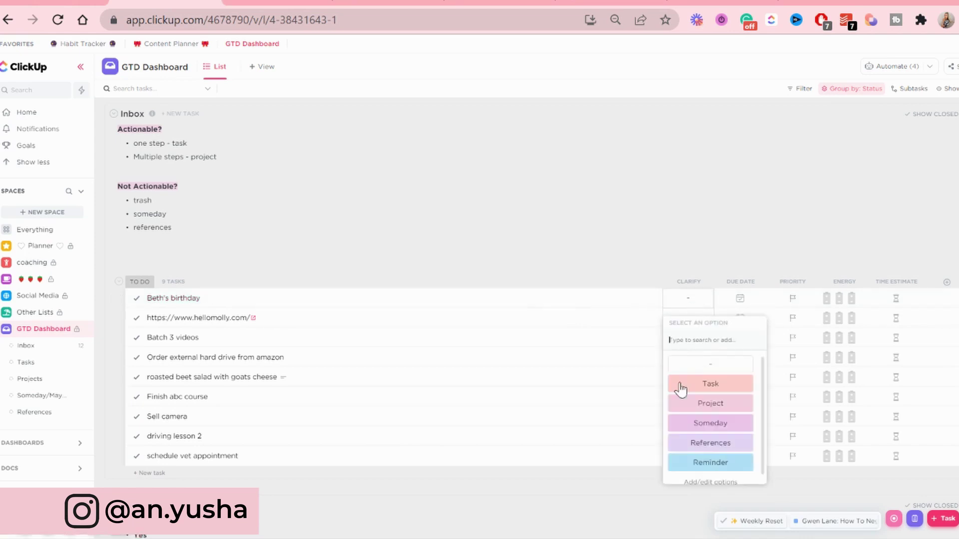
click(714, 460)
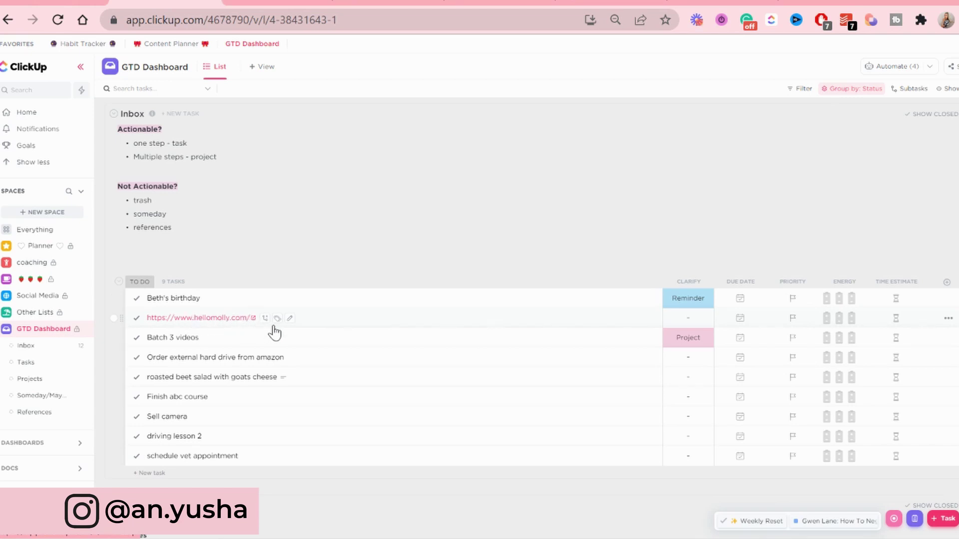
click(690, 322)
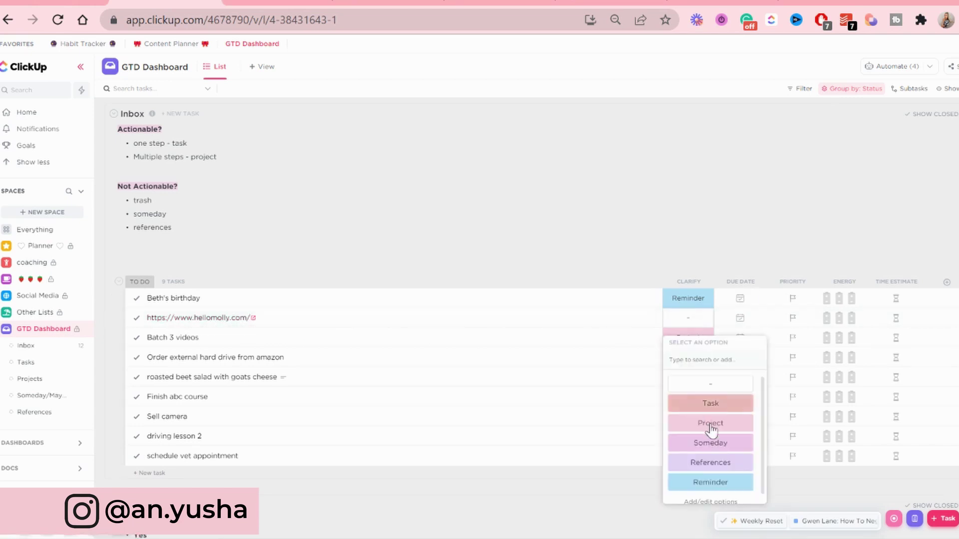
click(740, 471)
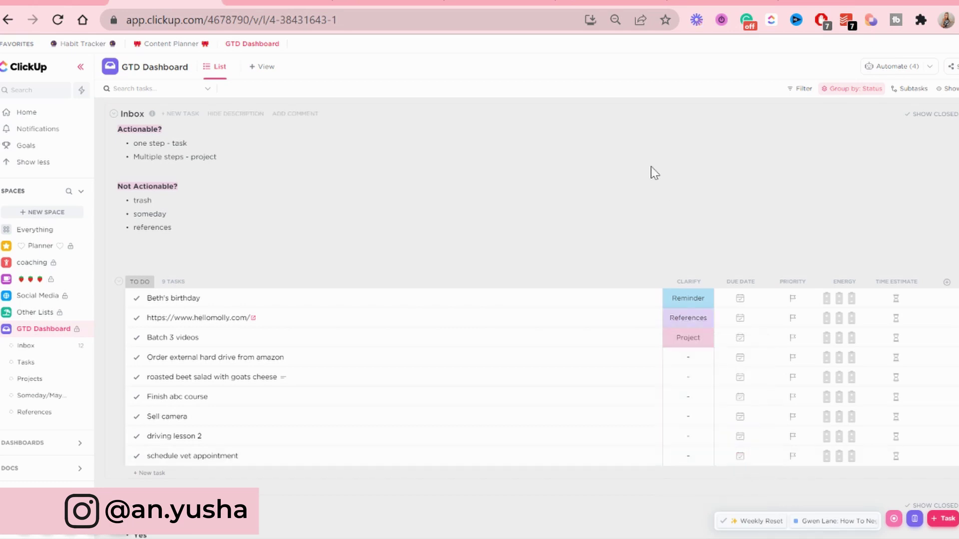
Clarify Order external hard drive from amazon as Task and the roasted beet salad recipe as References
click(687, 358)
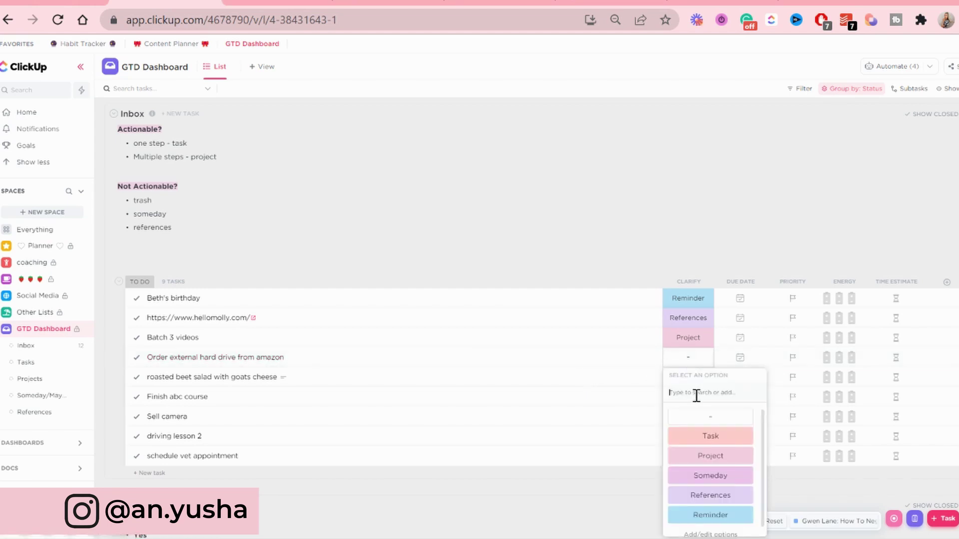
click(711, 437)
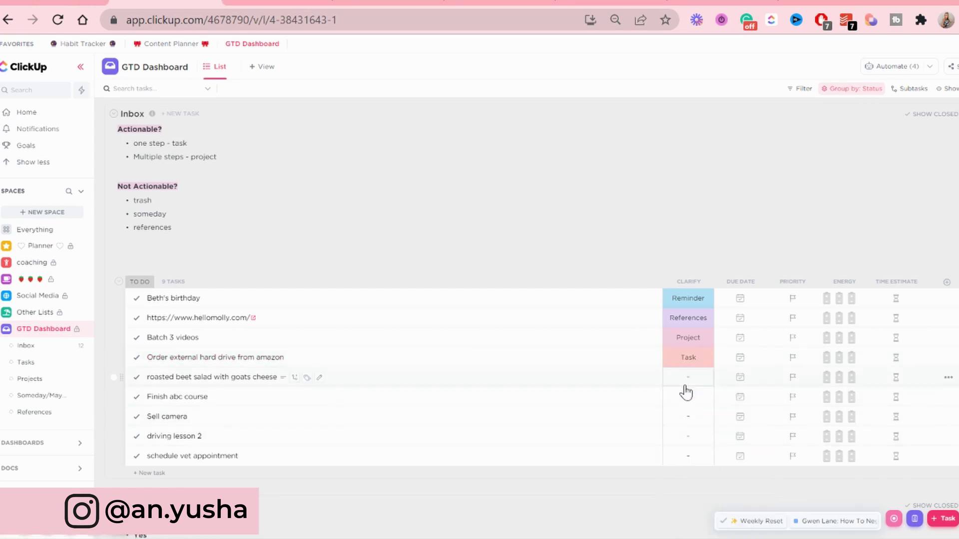
click(266, 378)
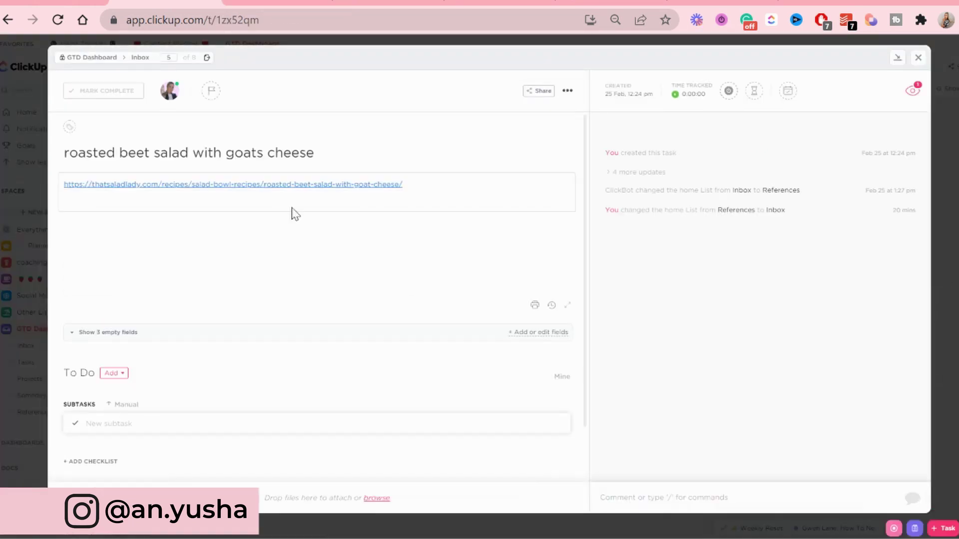
click(918, 57)
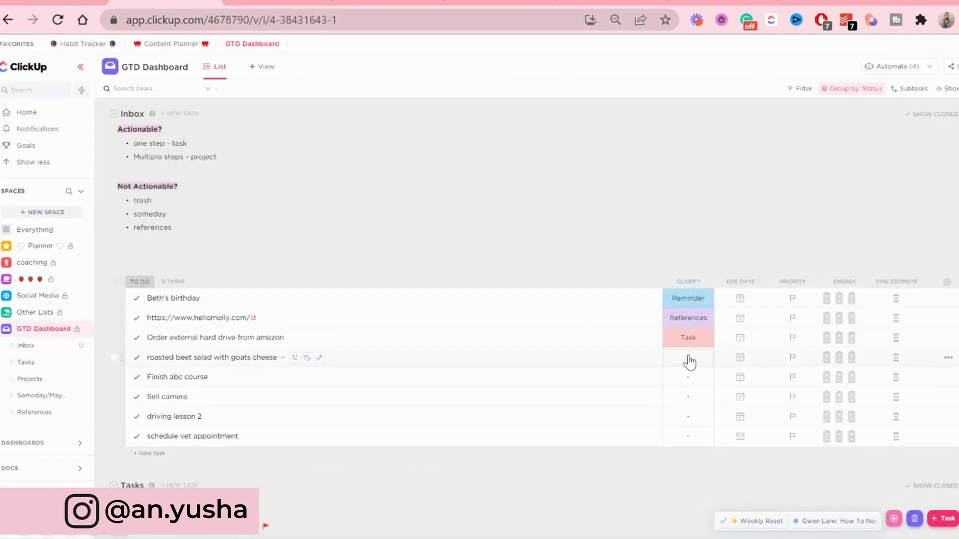
click(690, 361)
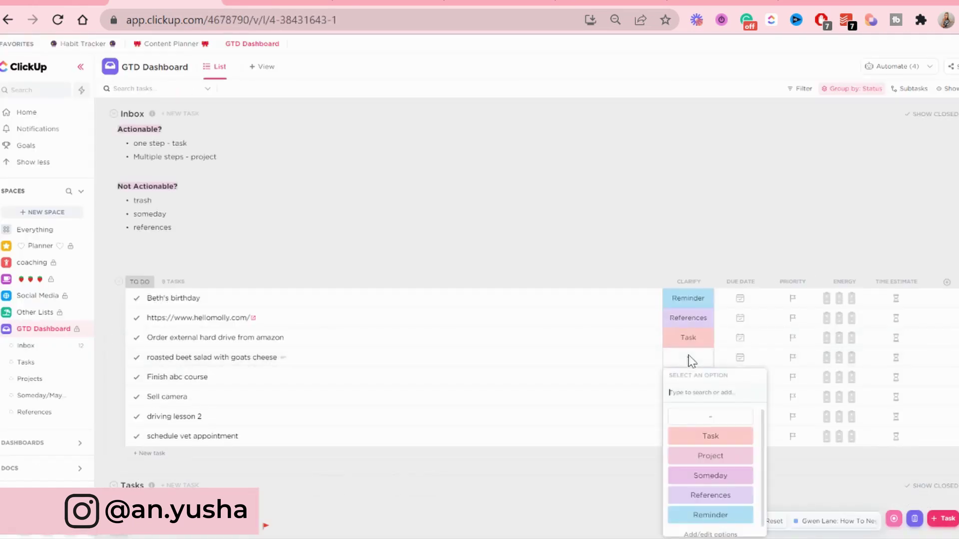
click(735, 499)
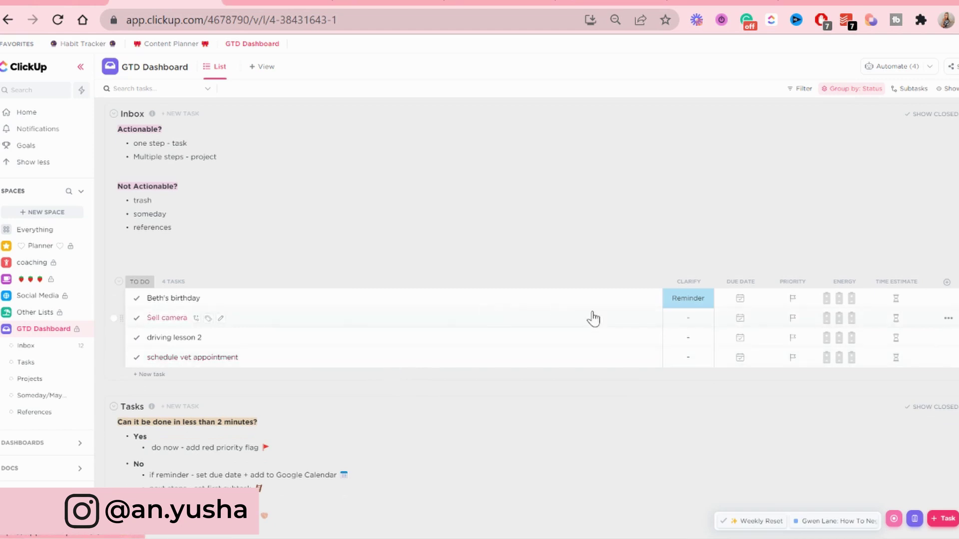
Clarify driving lesson 2, schedule vet appointment and the following row as Task
click(701, 319)
click(712, 402)
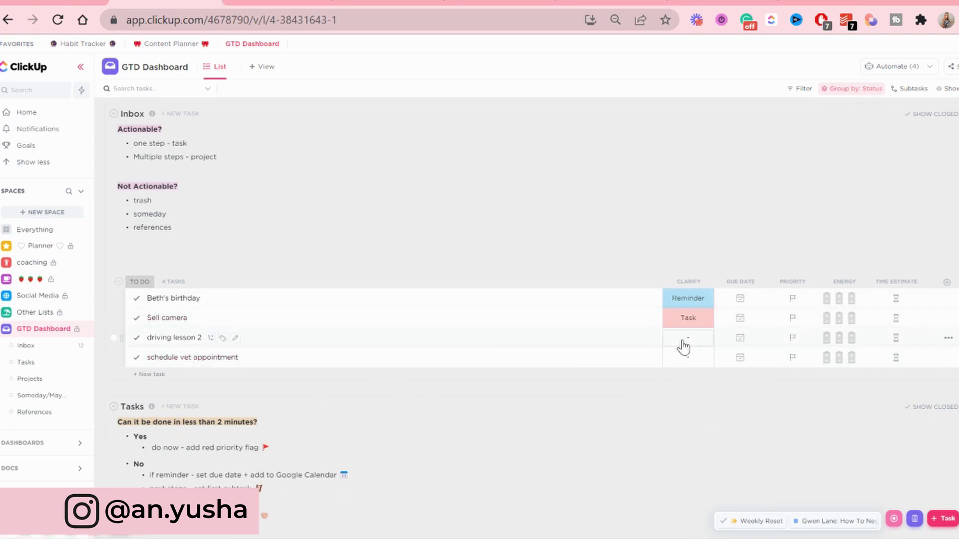
click(682, 340)
click(711, 420)
click(688, 358)
click(711, 435)
scroll(601, 368, down, 3)
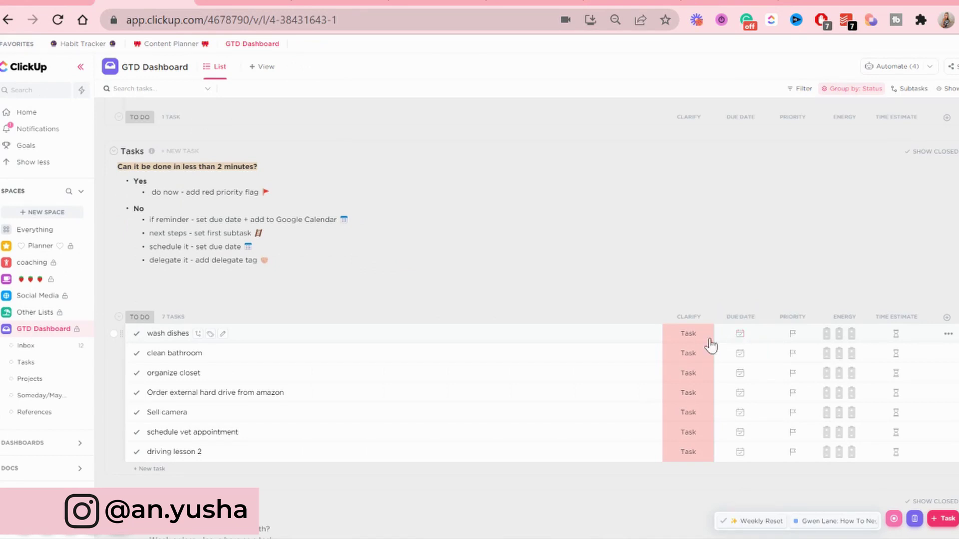
Give wash dishes the Urgent (red flag) priority
click(793, 334)
click(808, 362)
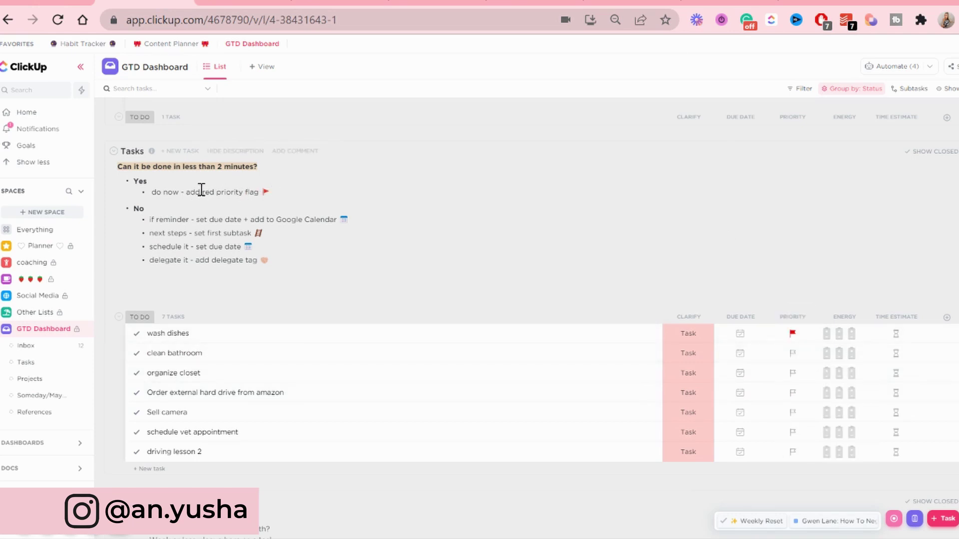
scroll(246, 195, down, 1)
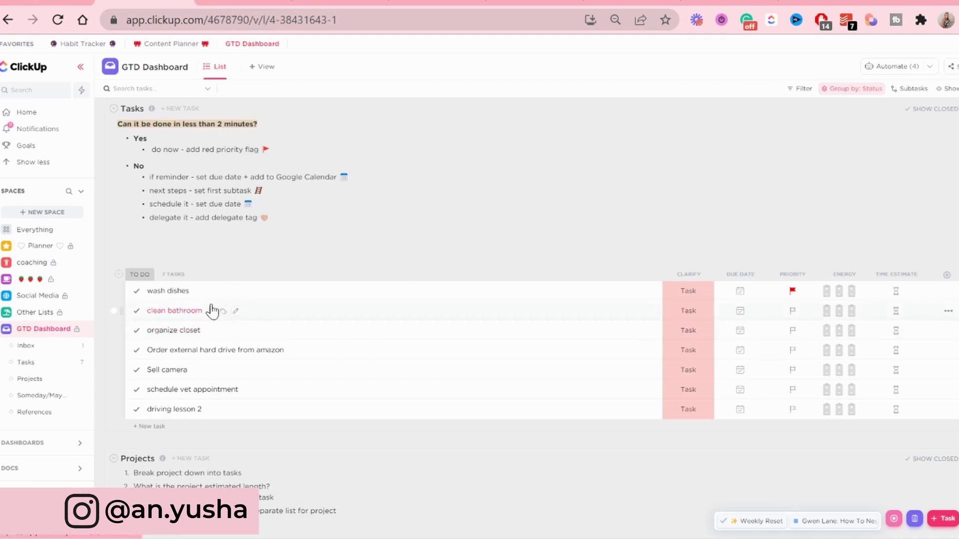
Add a 'wipe down mirror' subtask under clean bathroom
click(210, 311)
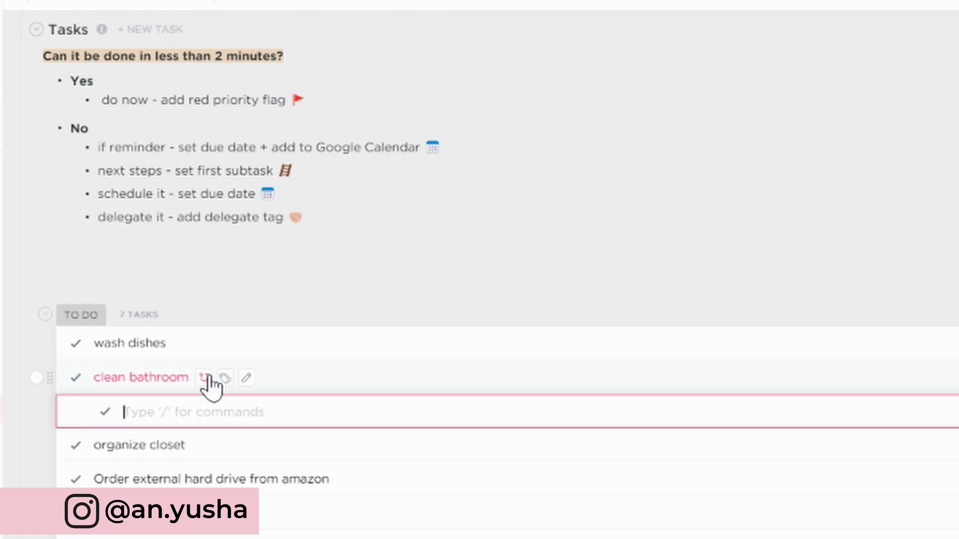
text(wipe down mirror)
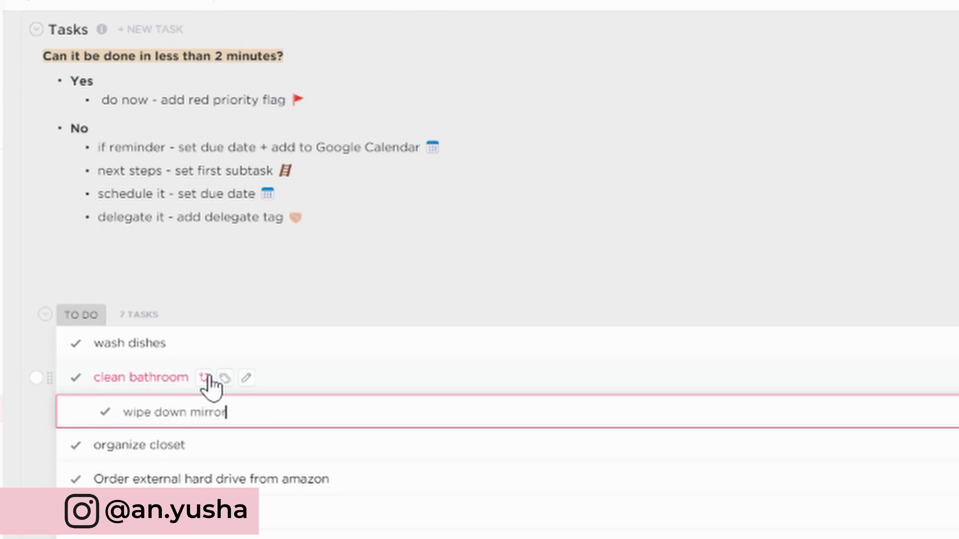
key(Return)
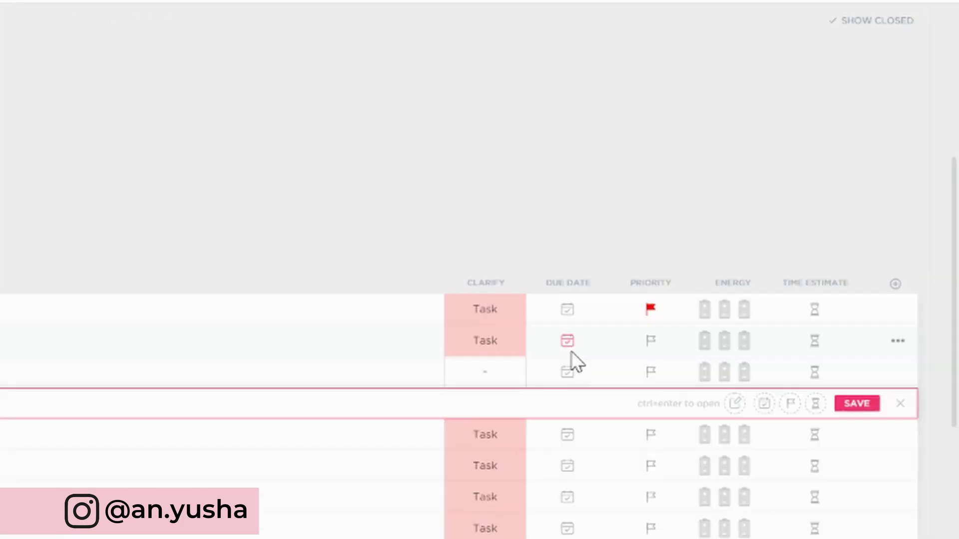
Give clean bathroom a Wednesday due date, High priority, three-battery energy and a 10m estimate
click(569, 351)
click(601, 272)
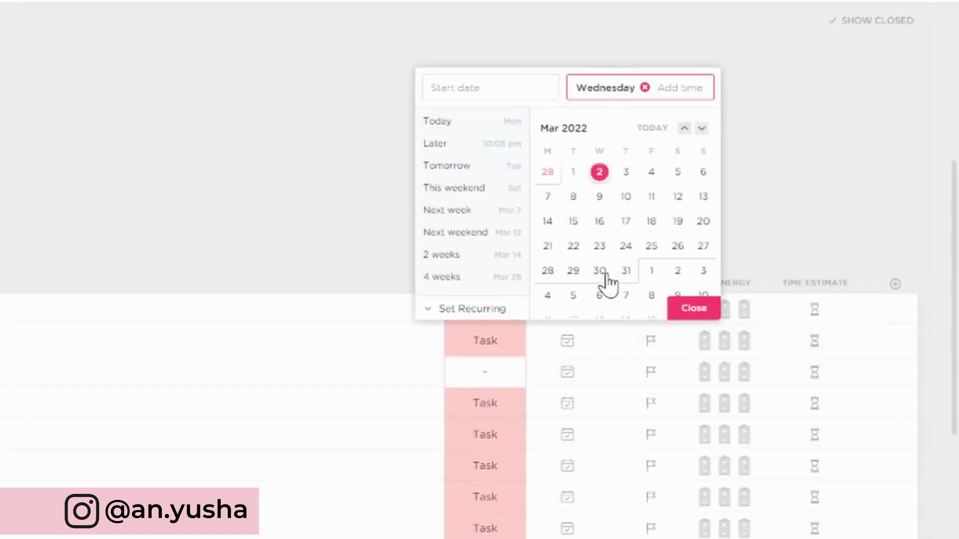
click(690, 308)
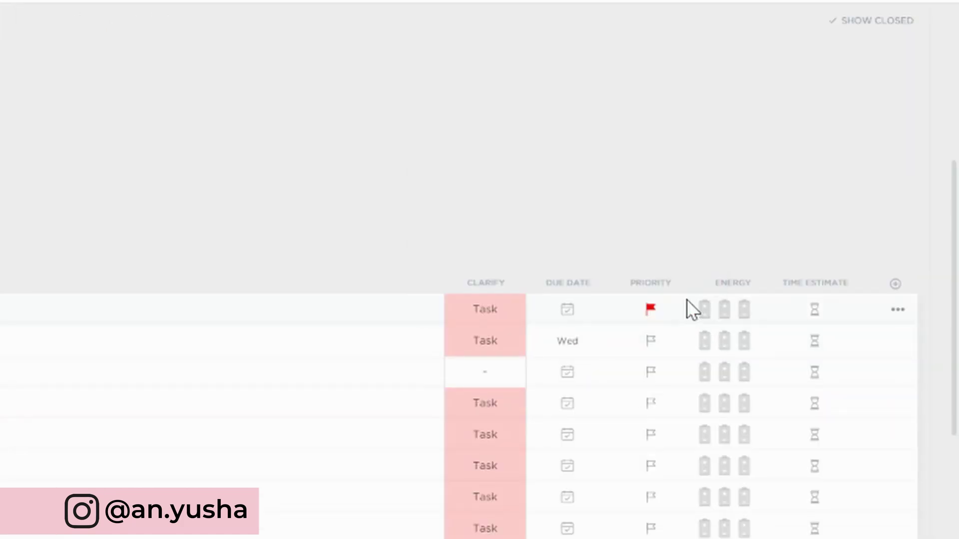
click(650, 342)
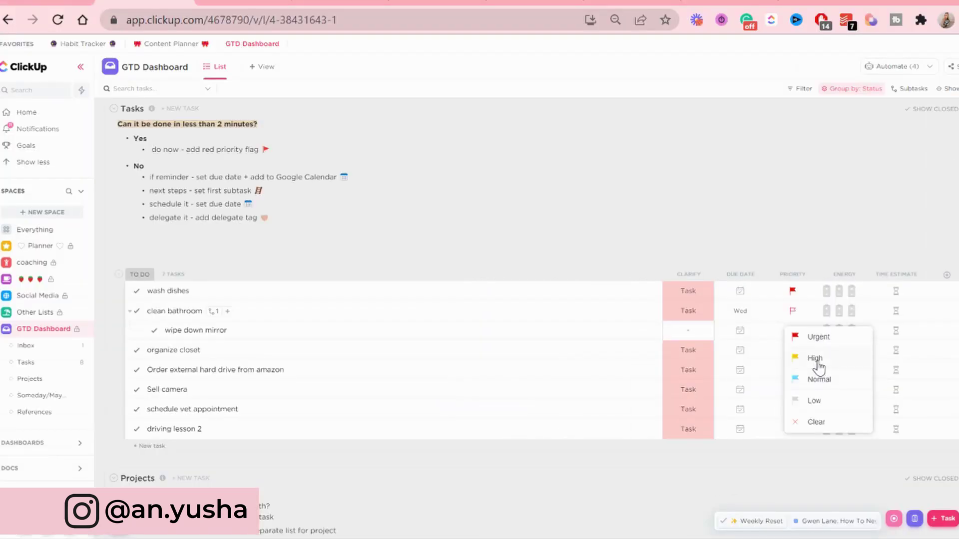
click(817, 361)
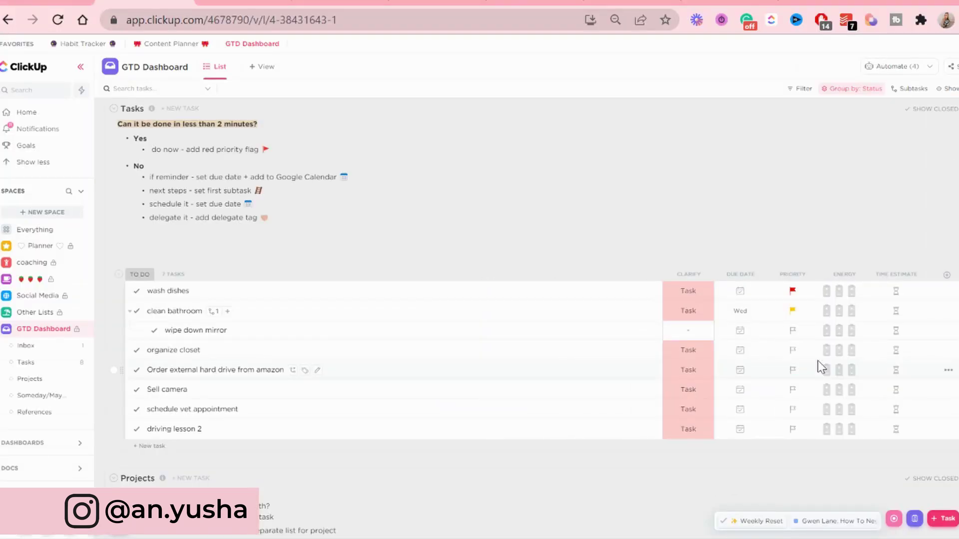
click(851, 312)
click(898, 313)
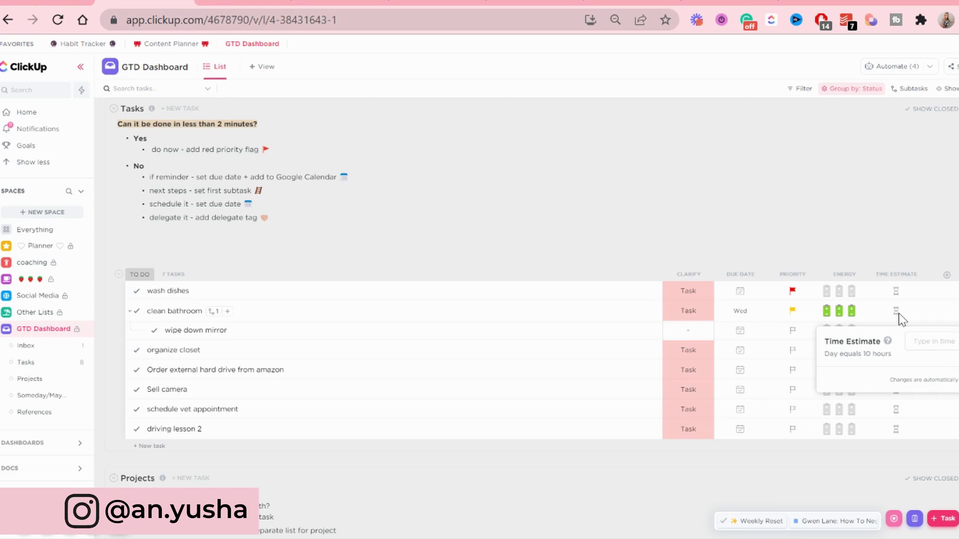
text(10m)
key(Return)
click(213, 312)
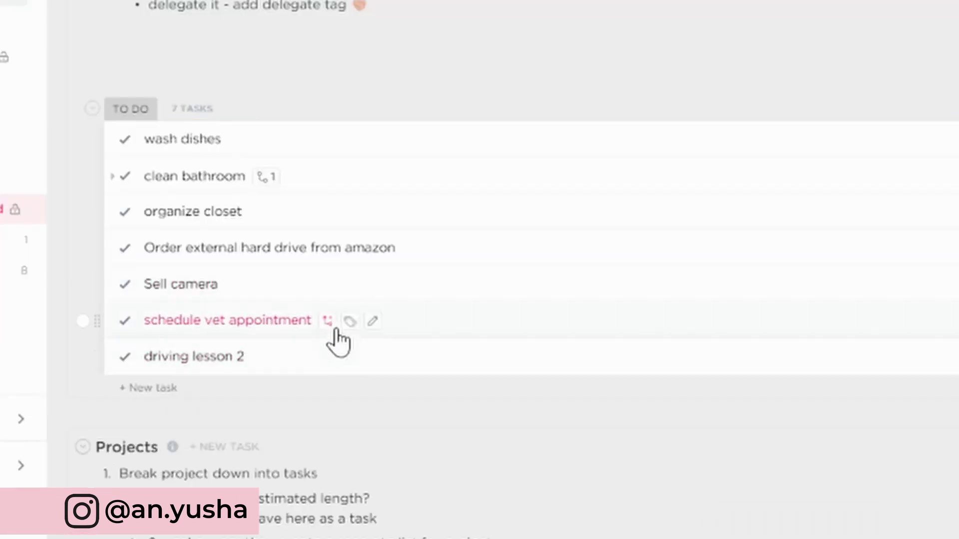
Tag the schedule vet appointment task as delegate
click(345, 322)
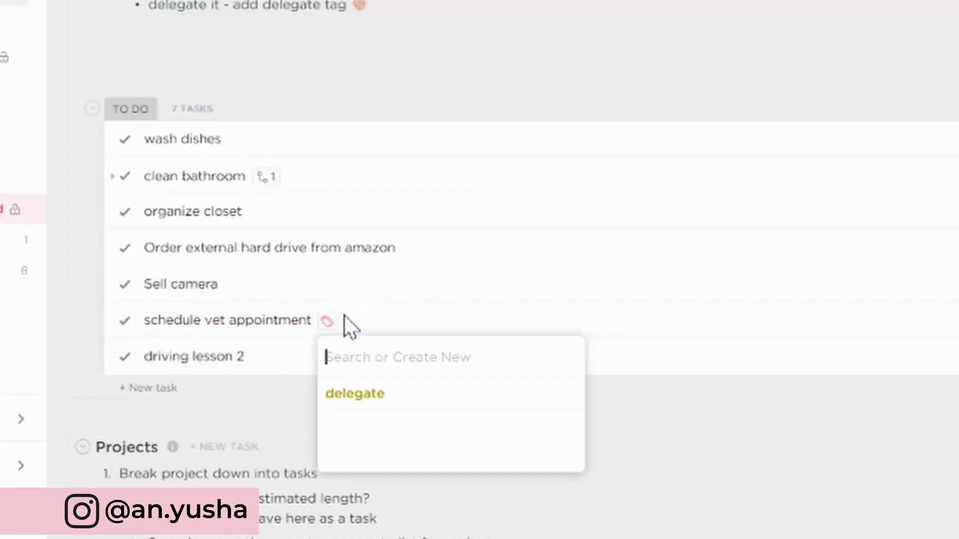
click(352, 402)
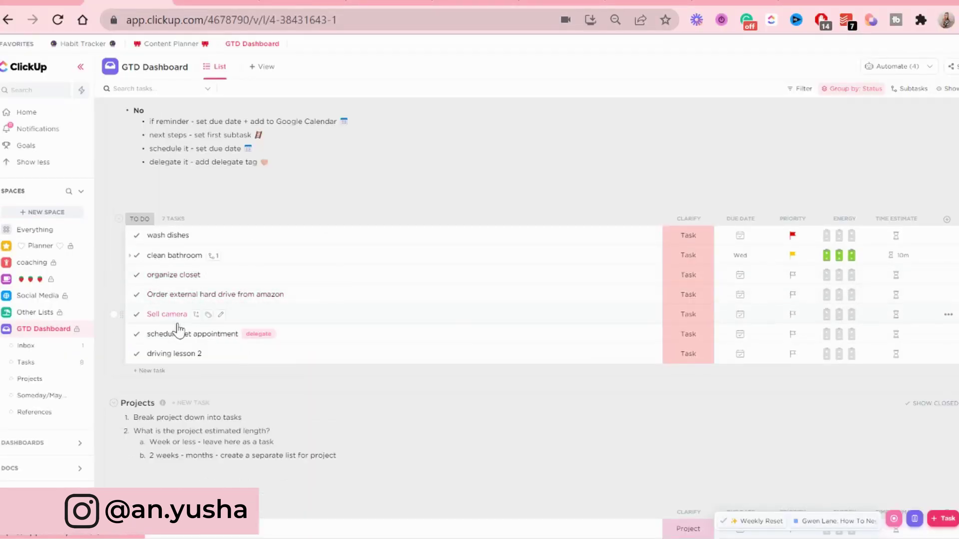
scroll(295, 262, up, 2)
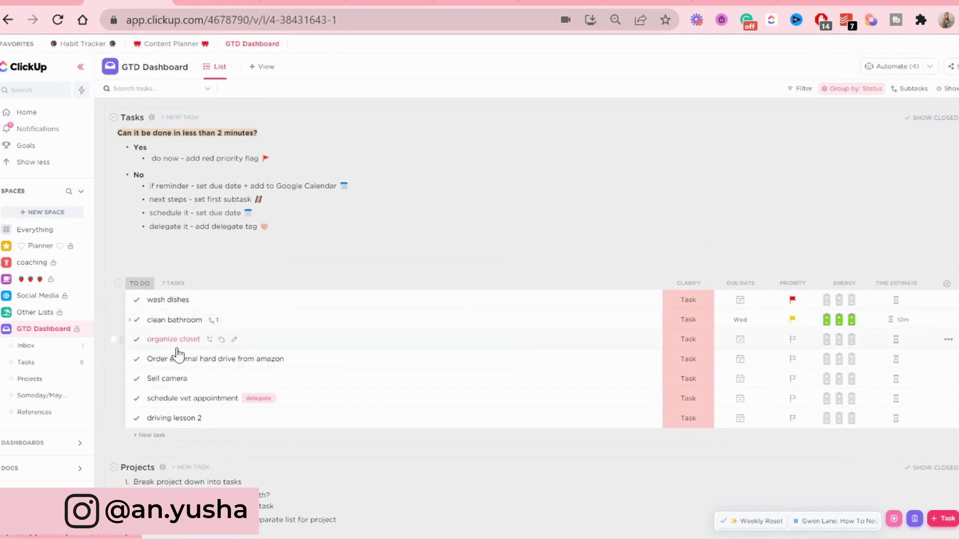
Give organize closet an 'empty basket in closet' subtask, three-battery energy, Normal priority and a 1h estimate
click(211, 340)
text(empty basket in closet)
key(Return)
click(863, 306)
click(794, 307)
click(816, 388)
click(914, 306)
text(1h)
Add a 'search for a decent hard drive on amazon' subtask to the hard drive task and date the vet appointment
click(206, 331)
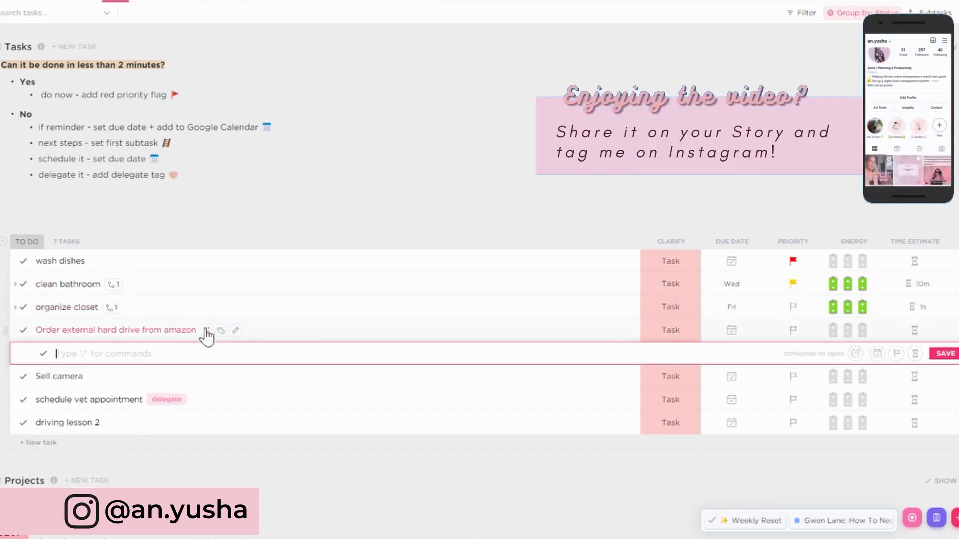
text(search for a decent hard drive on amazon)
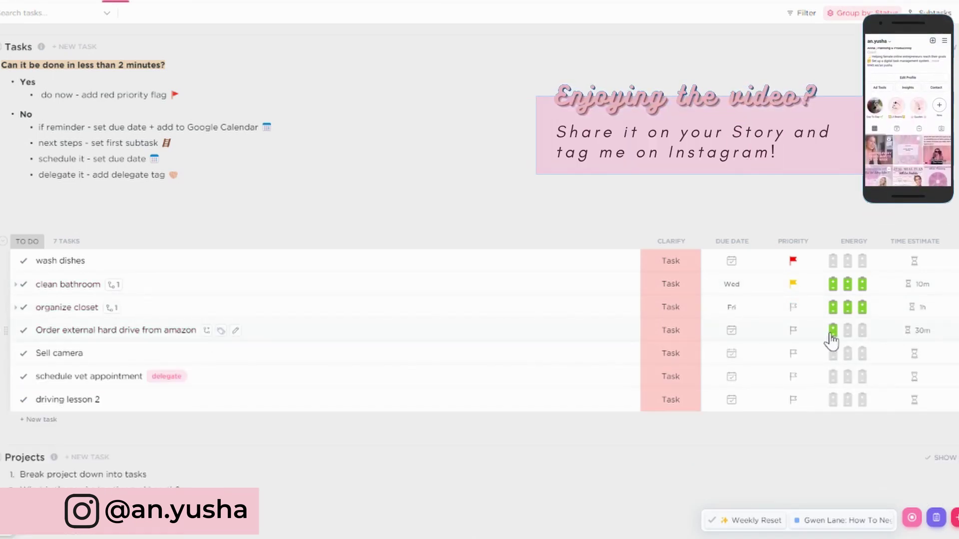
click(731, 376)
click(735, 252)
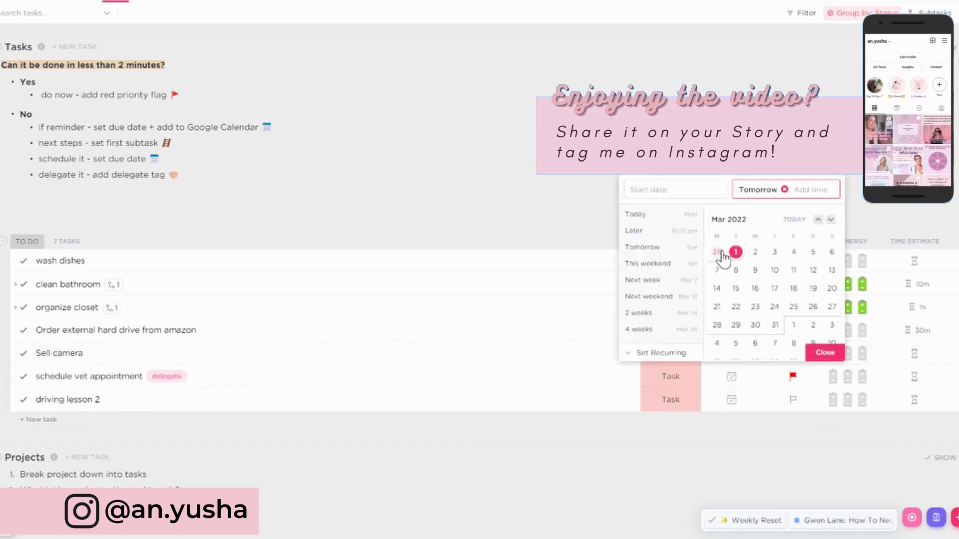
Make driving lesson 2 due Thursday at 1:00 pm with a 1h 30m estimate and High priority
click(648, 434)
click(731, 400)
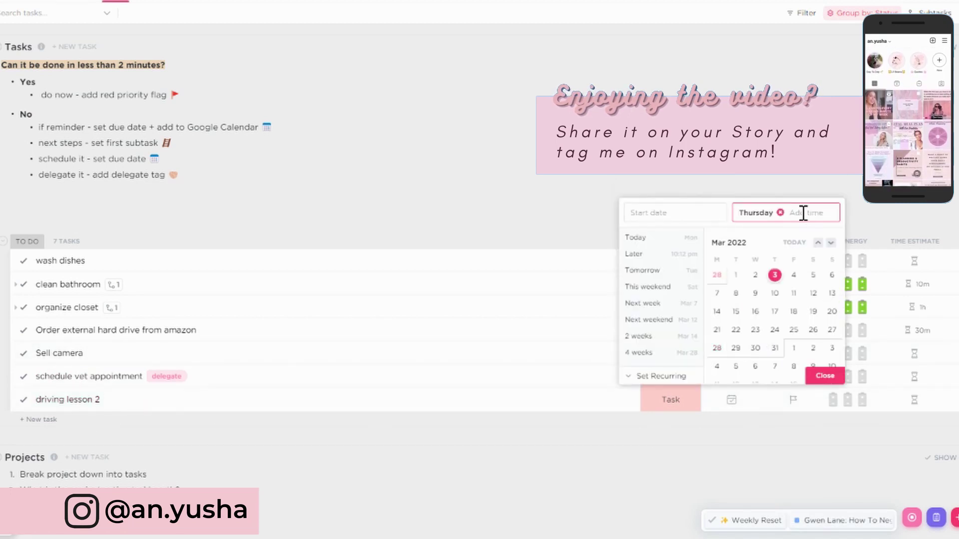
key(Return)
click(826, 378)
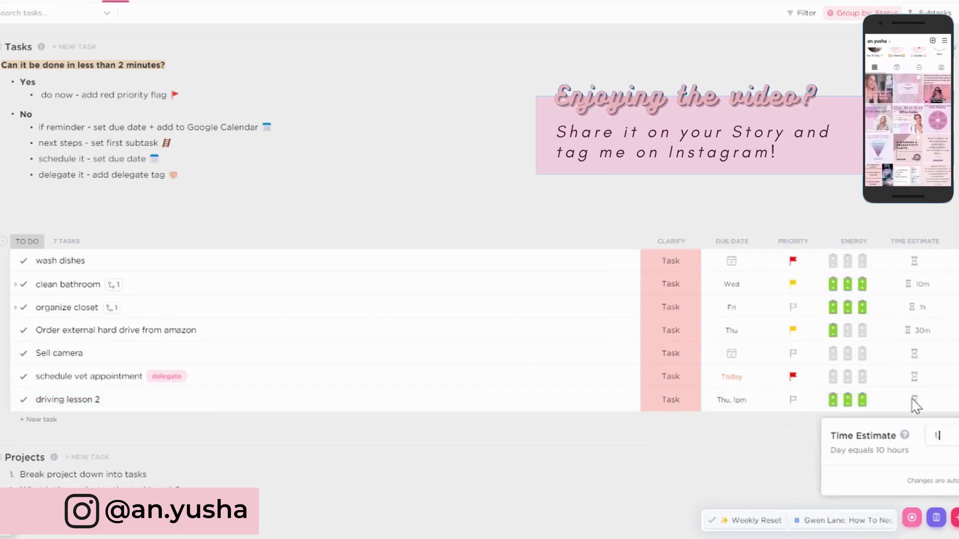
click(793, 400)
click(796, 439)
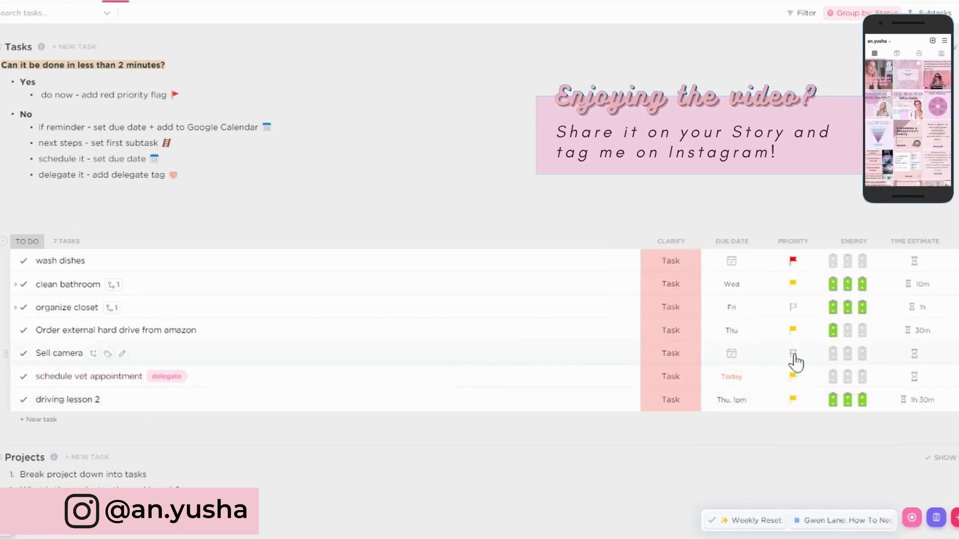
Give Sell camera Normal priority, two-battery energy and a 20m estimate
click(847, 354)
click(914, 354)
text(20m)
key(Return)
Make Sell camera due Thursday, and give wash dishes two-battery energy, a Today due date and a 2m estimate
click(847, 261)
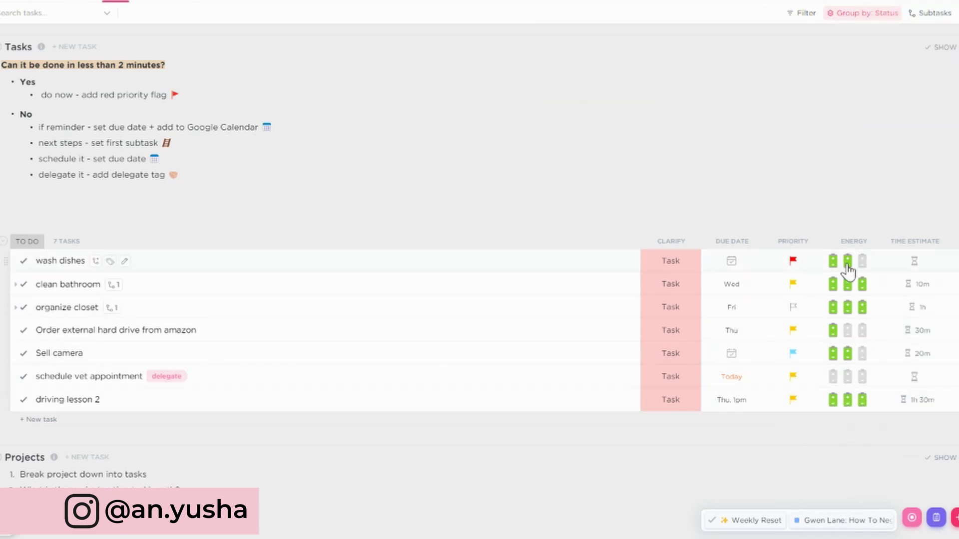
click(731, 353)
click(808, 328)
click(731, 260)
click(720, 211)
click(914, 261)
text(2)
key(Return)
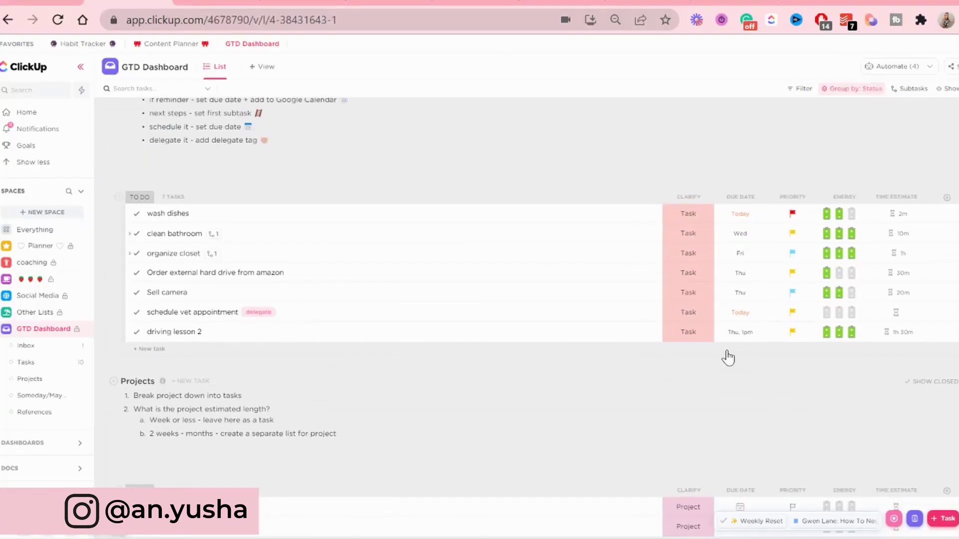
Sort the TO DO list by due date with Today first, then by priority, then by energy
scroll(728, 357, up, 2)
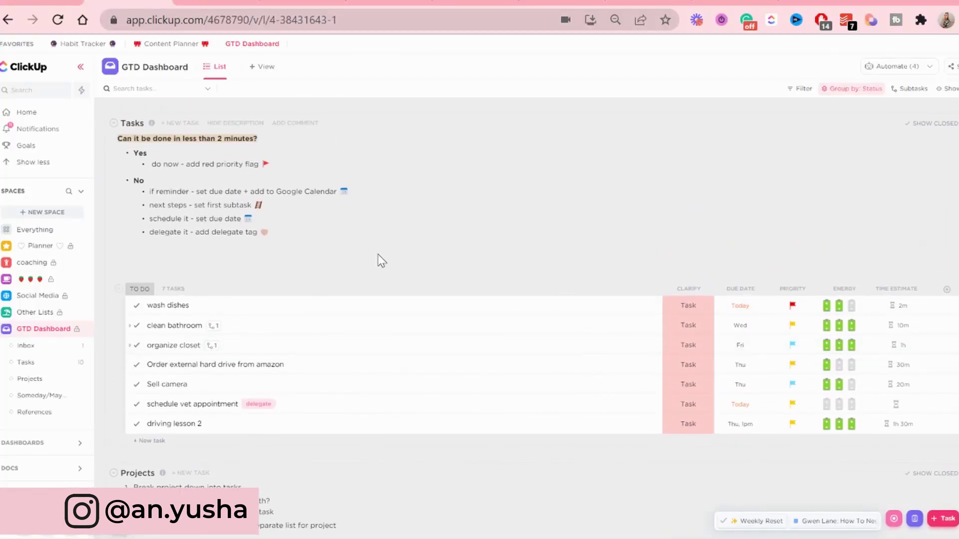
scroll(381, 261, down, 1)
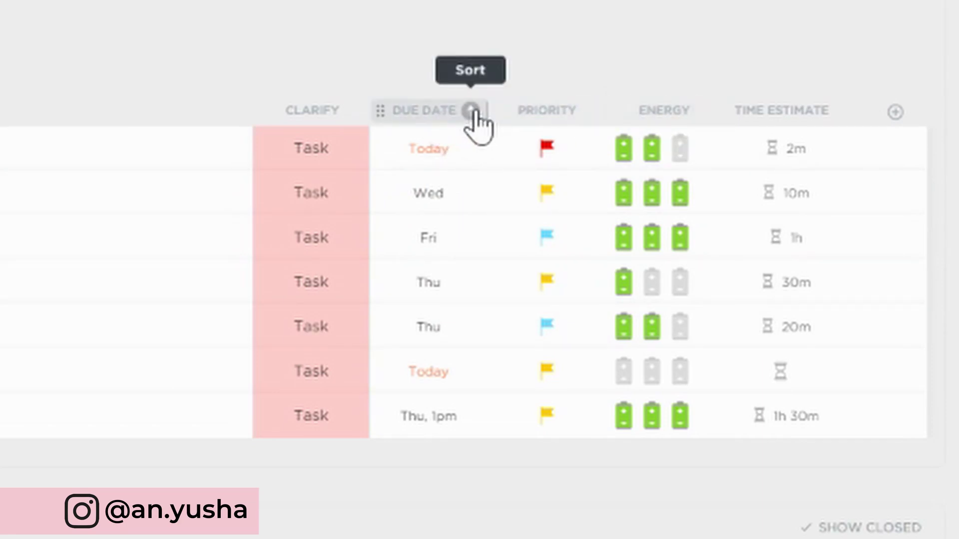
click(471, 111)
click(461, 112)
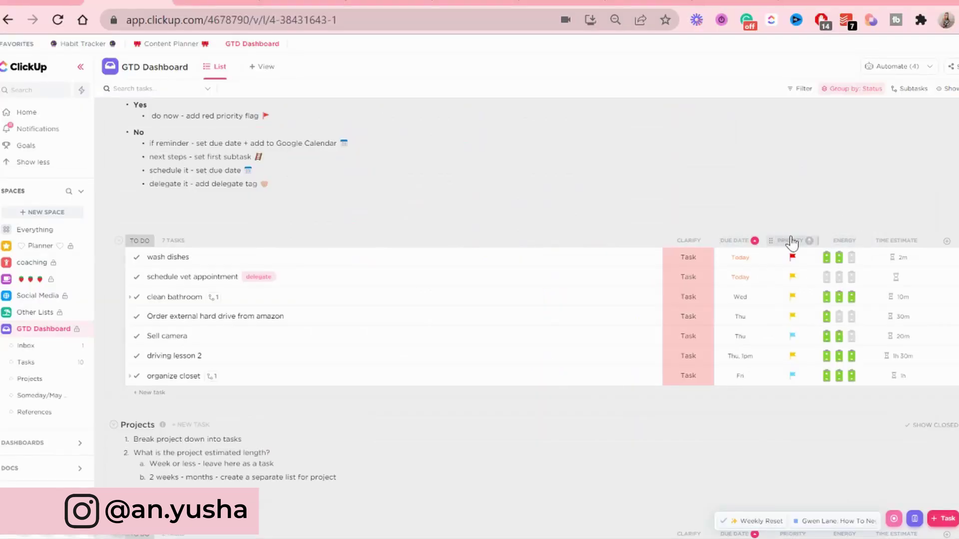
click(809, 241)
click(857, 241)
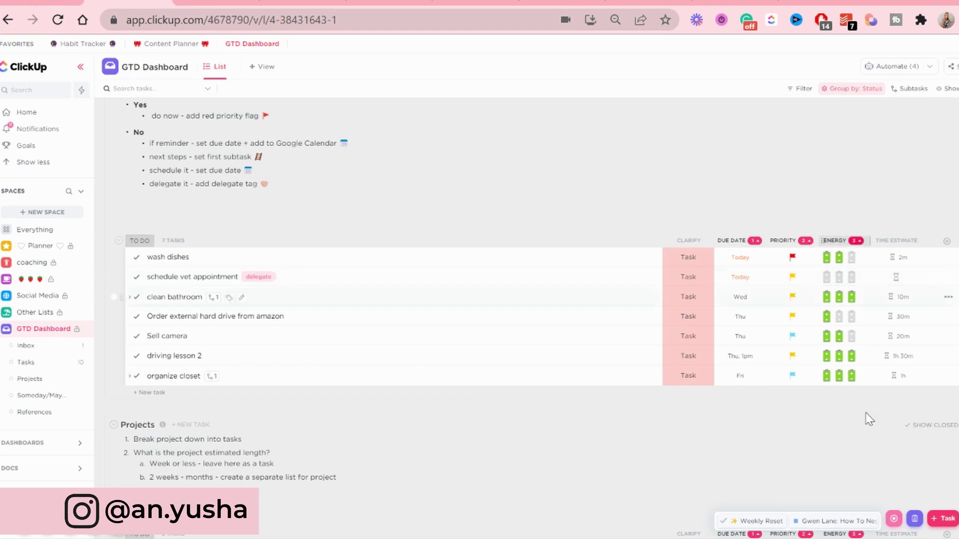
scroll(474, 454, down, 4)
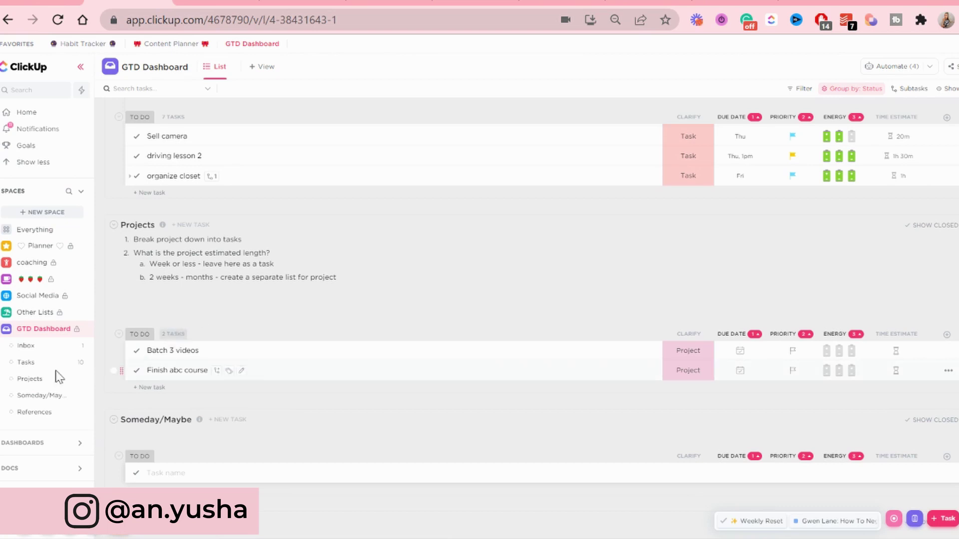
click(218, 370)
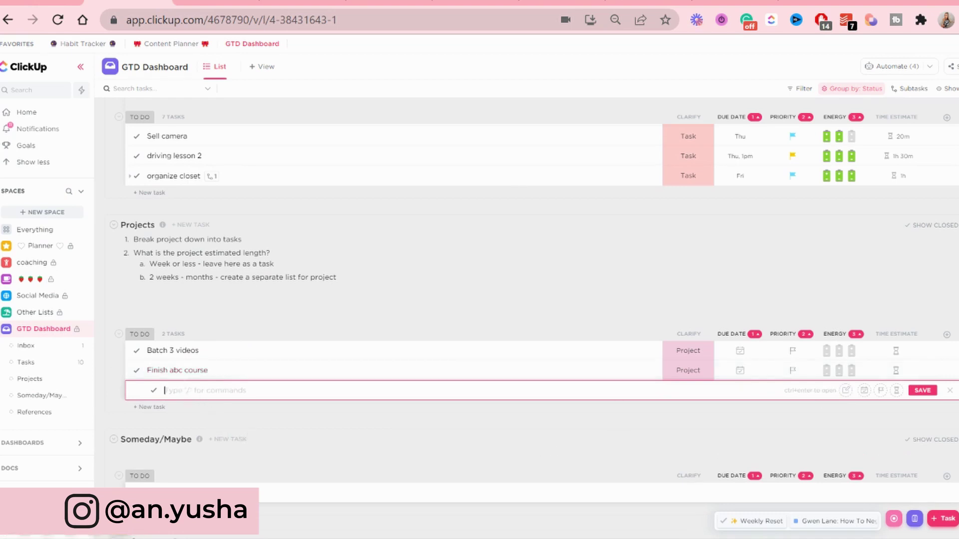
click(951, 391)
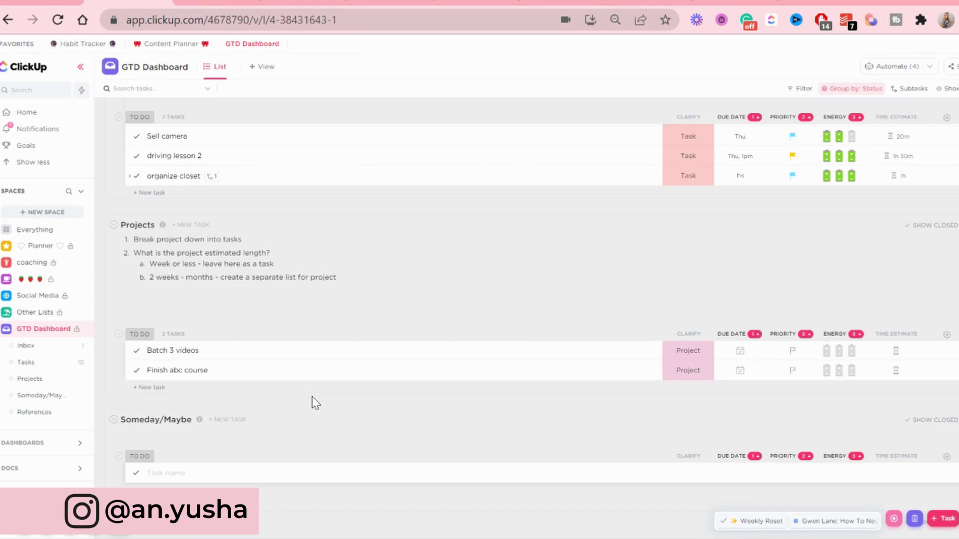
scroll(316, 403, down, 3)
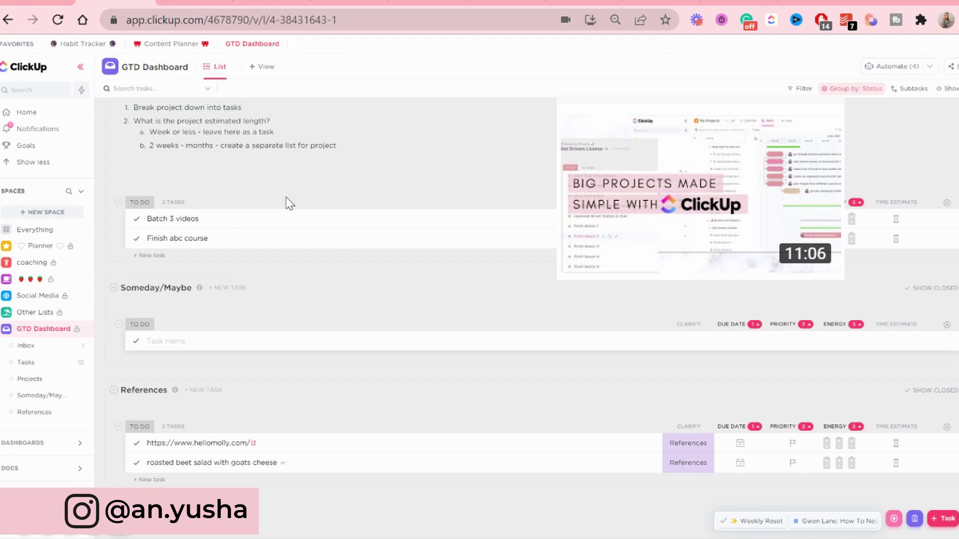
scroll(288, 203, down, 1)
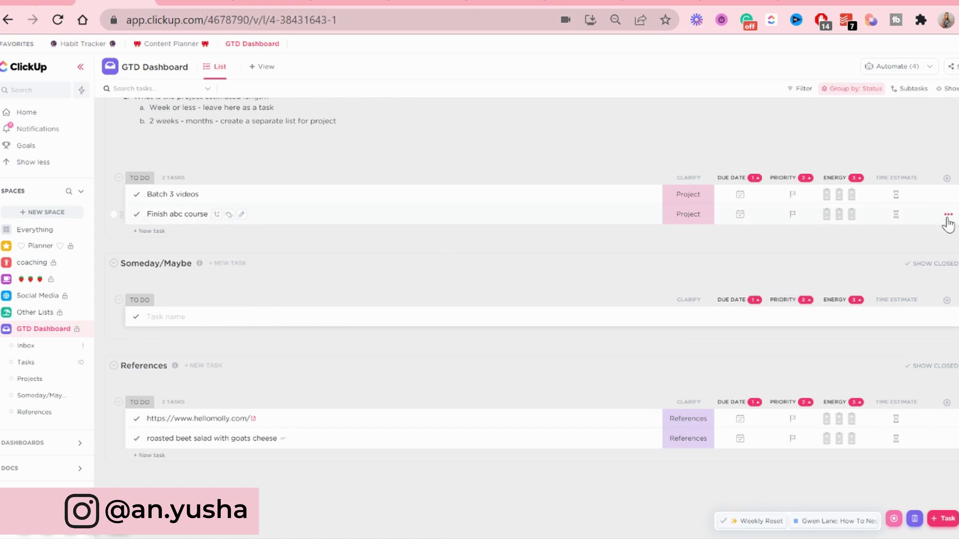
click(949, 215)
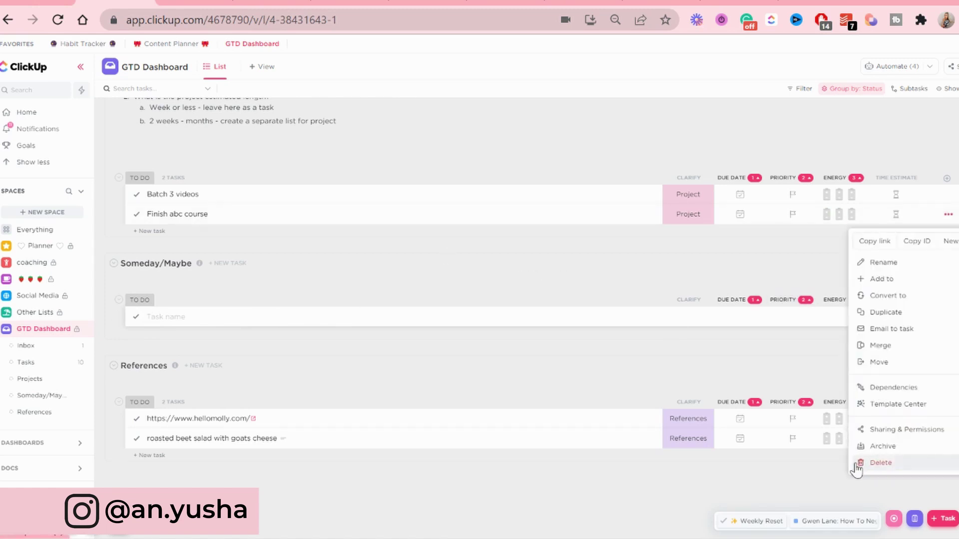
click(478, 382)
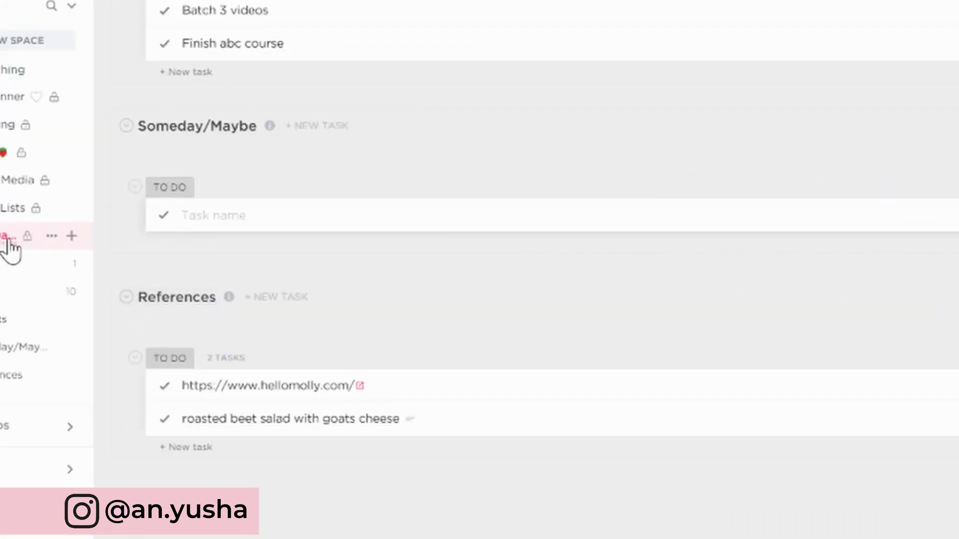
Collapse the References list to a single line showing its 2 tasks
click(127, 298)
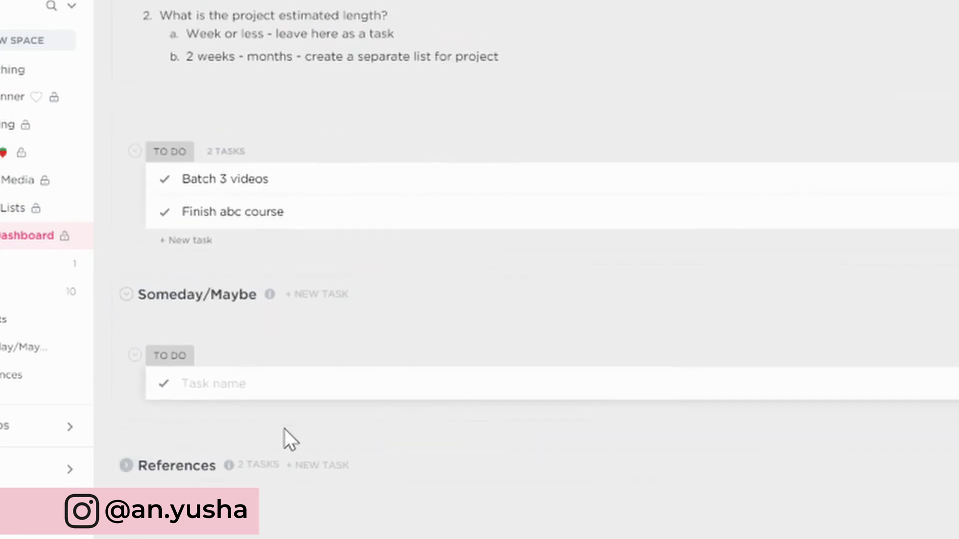